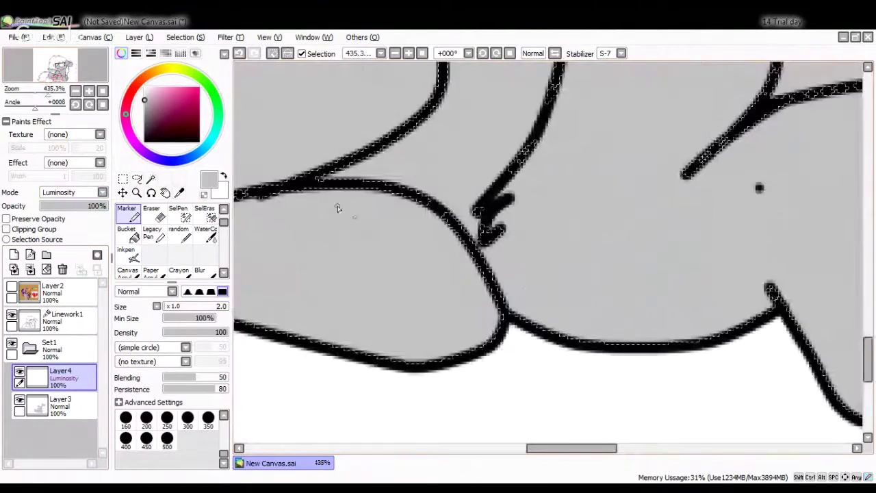
Set the Marker size to 5 and paint shading along the upper edge of the folded hind leg.
left_click_drag(286, 194, 486, 339)
left_click(174, 306)
mouse_move(315, 195)
left_mouse_down()
mouse_move(425, 240)
mouse_move(466, 270)
mouse_move(454, 206)
left_mouse_up()
mouse_move(252, 206)
left_mouse_down()
mouse_move(513, 291)
mouse_move(411, 323)
mouse_move(316, 300)
mouse_move(257, 312)
left_mouse_up()
Paint shading on the hip beneath the wing and down along the jagged fur at the rear.
scroll(257, 311, "up", 3)
mouse_move(582, 274)
left_mouse_down()
mouse_move(248, 195)
mouse_move(403, 226)
left_mouse_up()
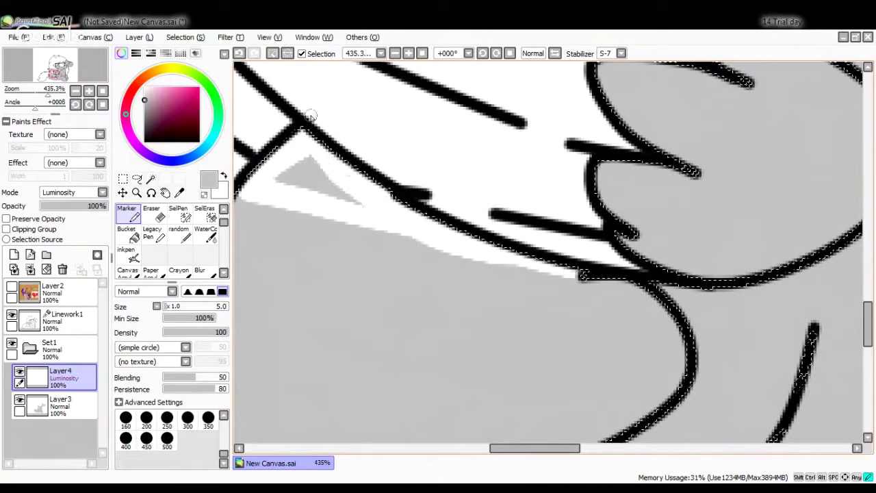
mouse_move(344, 189)
left_mouse_down()
mouse_move(554, 258)
mouse_move(568, 276)
left_mouse_up()
scroll(568, 276, "down", 3)
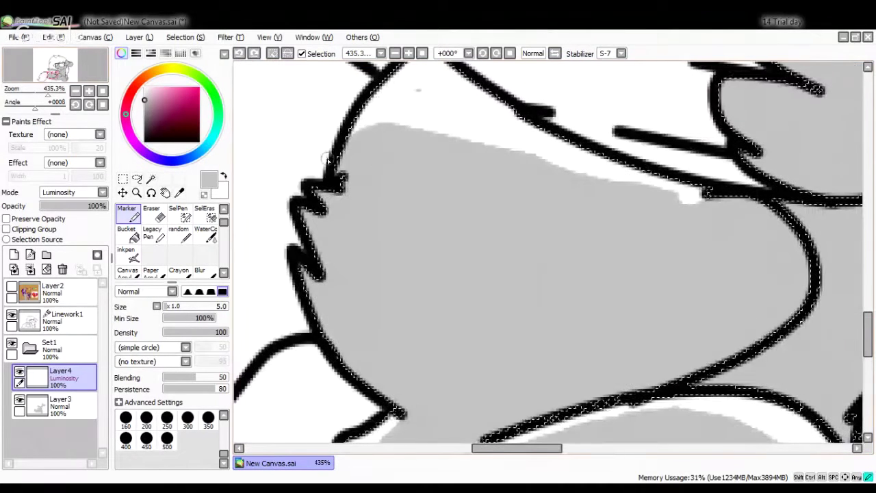
left_click_drag(370, 127, 311, 192)
mouse_move(324, 288)
left_mouse_down()
mouse_move(773, 221)
mouse_move(794, 273)
mouse_move(739, 397)
mouse_move(569, 404)
left_mouse_up()
mouse_move(548, 240)
left_mouse_down()
mouse_move(411, 288)
mouse_move(469, 301)
left_mouse_up()
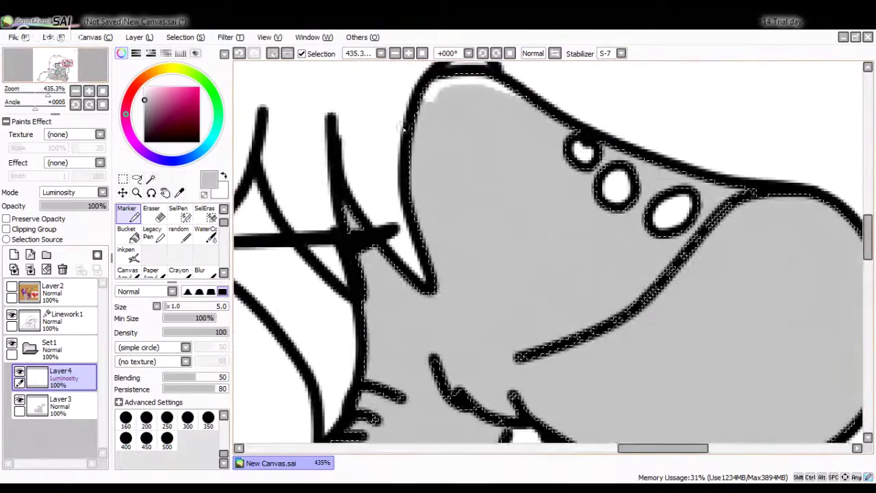
Paint shading along the ear's front edge, its inner fold and the cheek beneath the hair strands.
mouse_move(411, 143)
left_mouse_down()
mouse_move(575, 130)
mouse_move(438, 88)
left_mouse_up()
left_click_drag(753, 195, 520, 356)
mouse_move(362, 253)
left_mouse_down()
mouse_move(430, 299)
mouse_move(373, 383)
left_mouse_up()
left_click_drag(479, 274, 569, 151)
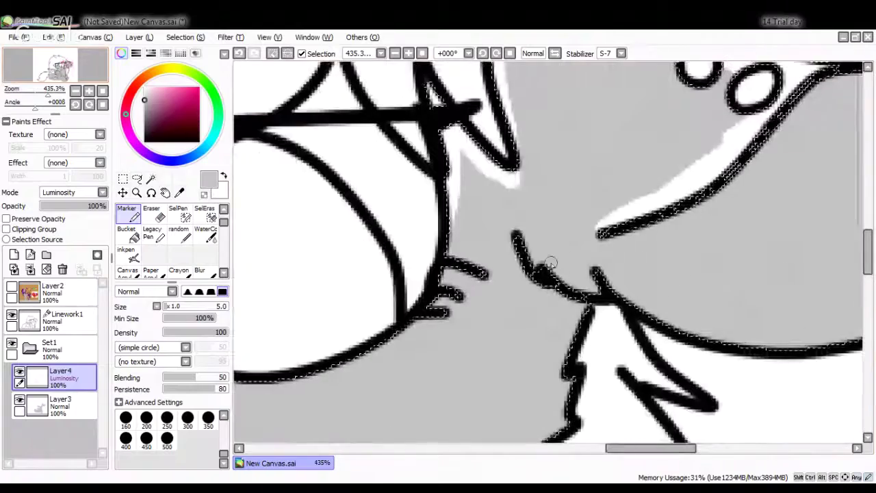
Paint shading down the back of the neck and a broad shadow on the neck beneath the jawline.
left_click_drag(595, 274, 533, 322)
left_click_drag(547, 288, 569, 438)
left_click_drag(445, 329, 609, 75)
left_click_drag(527, 294, 329, 418)
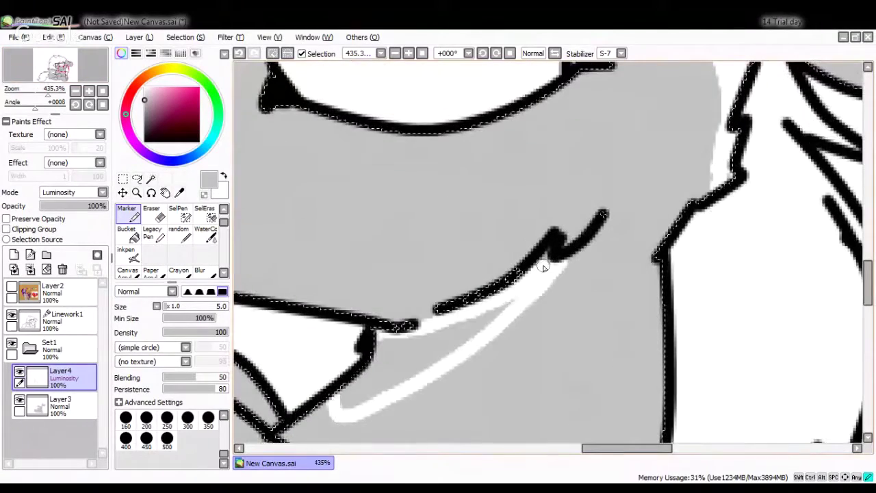
left_click_drag(411, 342, 472, 321)
mouse_move(397, 328)
left_mouse_down()
mouse_move(347, 398)
mouse_move(507, 311)
left_mouse_up()
left_click_drag(480, 376, 520, 102)
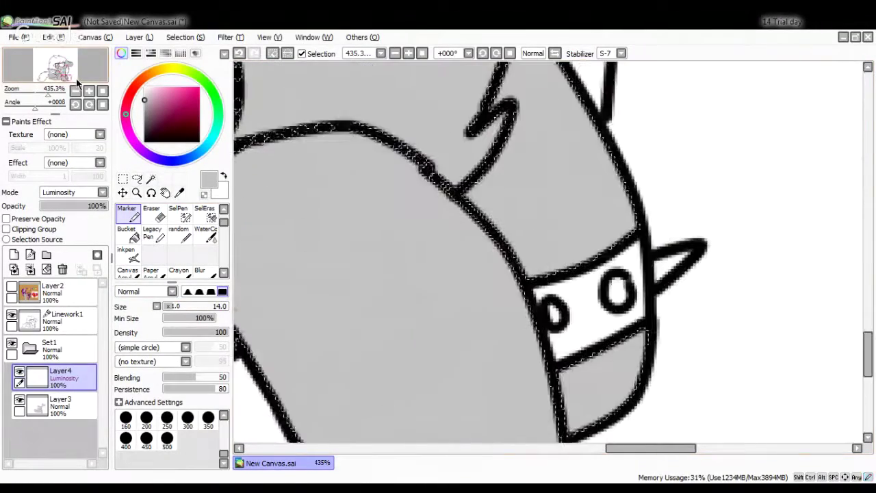
Shade the far foreleg's outer edge, the chest fold and the top of the near foreleg with the Marker at size 14.
left_click_drag(568, 335, 643, 438)
mouse_move(719, 171)
left_mouse_down()
mouse_move(645, 339)
mouse_move(479, 206)
mouse_move(534, 137)
left_mouse_up()
left_click_drag(411, 148, 426, 372)
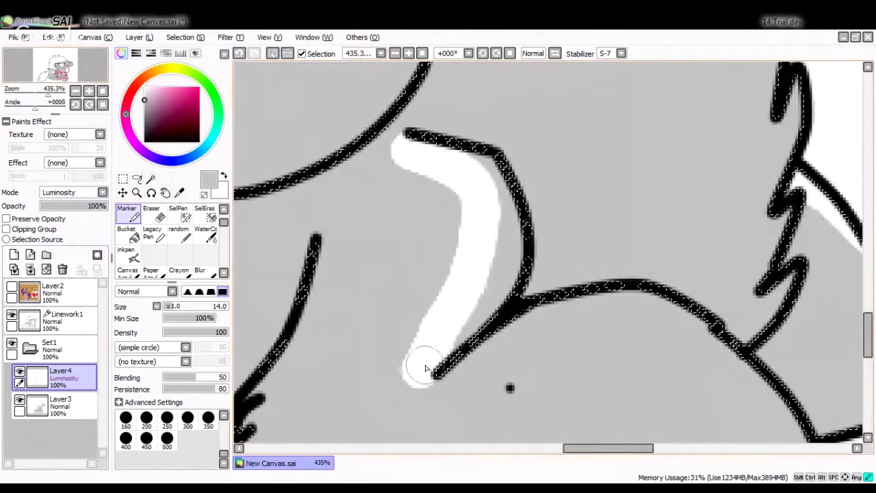
left_click_drag(493, 164, 430, 294)
mouse_move(640, 339)
left_mouse_down()
mouse_move(554, 93)
mouse_move(769, 378)
left_mouse_up()
scroll(445, 246, "up", 5)
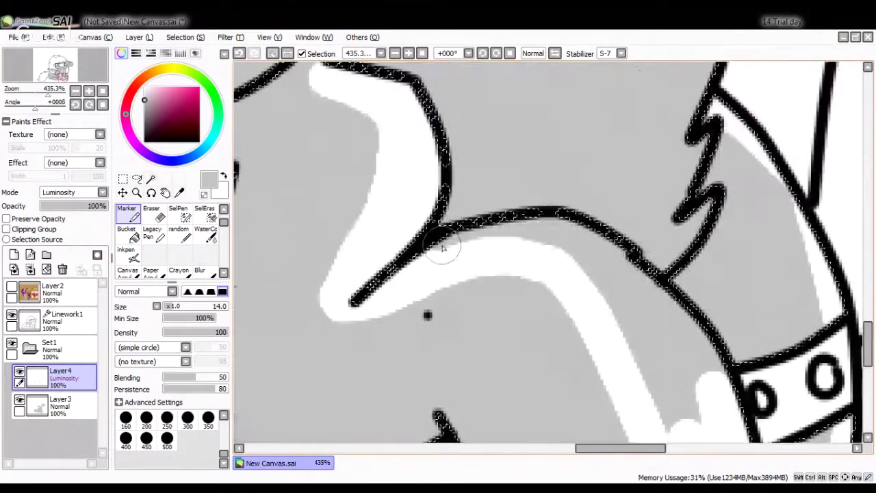
mouse_move(446, 246)
left_mouse_down()
mouse_move(679, 321)
mouse_move(675, 420)
left_mouse_up()
mouse_move(445, 274)
left_mouse_down()
mouse_move(540, 169)
mouse_move(610, 160)
left_mouse_up()
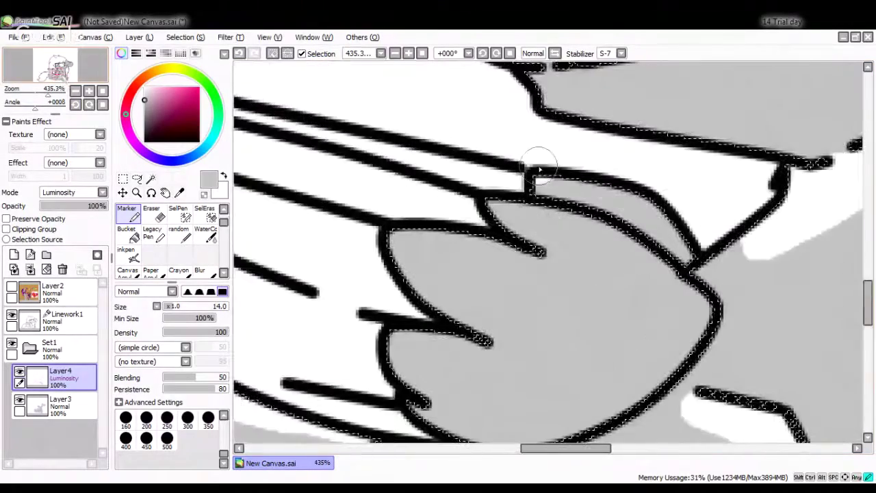
Undo the last stroke, reduce the Marker size to 10 and paint shading along the rounded wing feathers.
left_click_drag(418, 239, 527, 346)
key("ctrl+z")
key("bracketleft")
key("bracketleft")
mouse_move(411, 322)
left_mouse_down()
mouse_move(434, 407)
mouse_move(610, 421)
left_mouse_up()
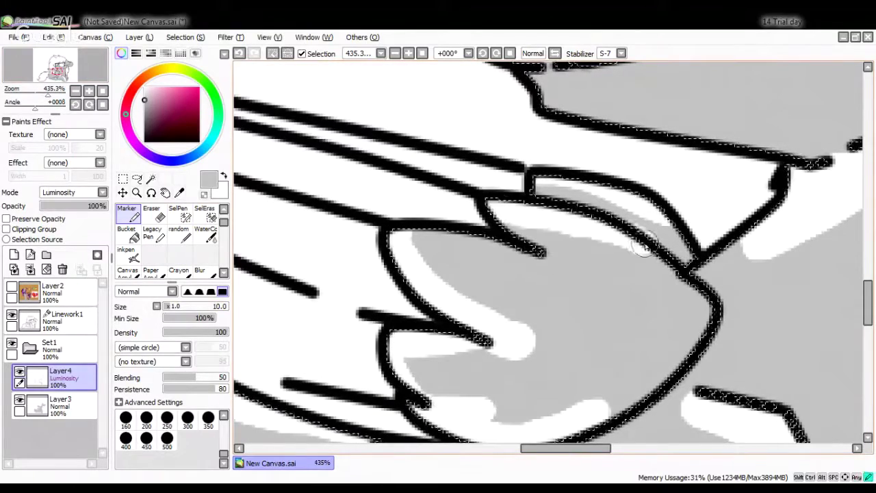
left_click_drag(507, 219, 609, 274)
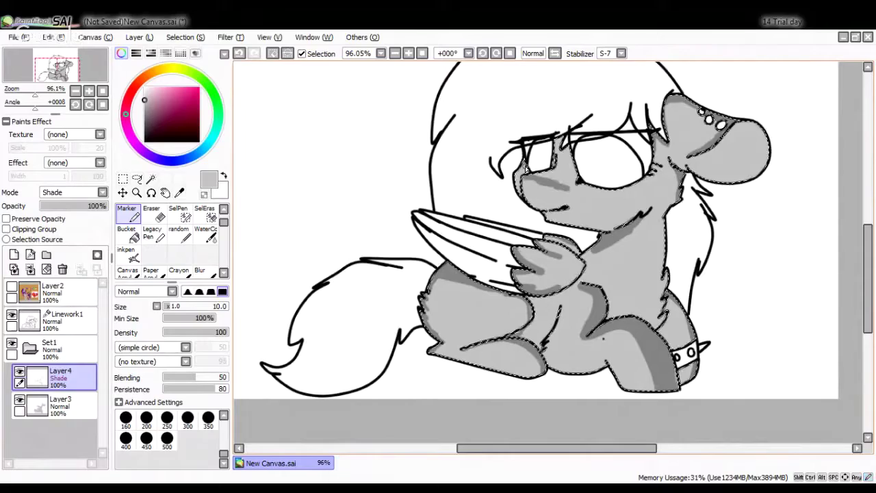
Soften the shadows on the muzzle and under the chin with the Blur brush at size 12.
scroll(328, 158, "up", 4)
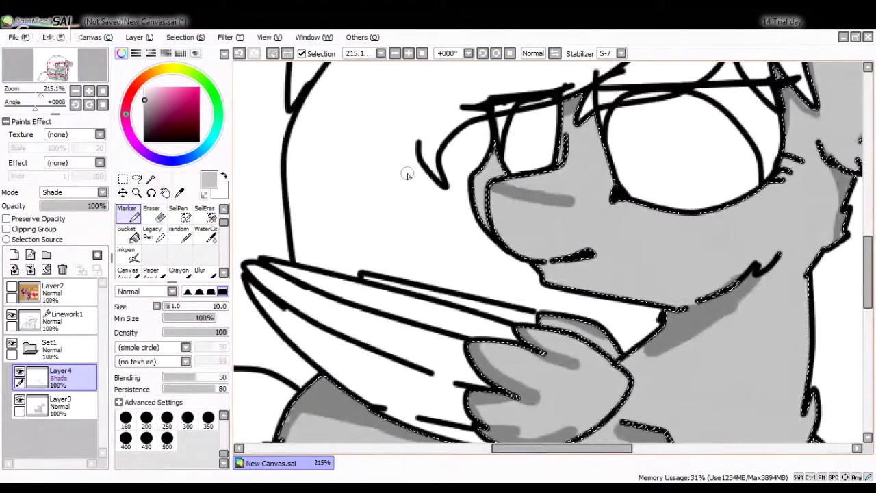
left_click(200, 271)
key("bracketleft")
key("bracketleft")
key("bracketleft")
left_click_drag(562, 200, 498, 194)
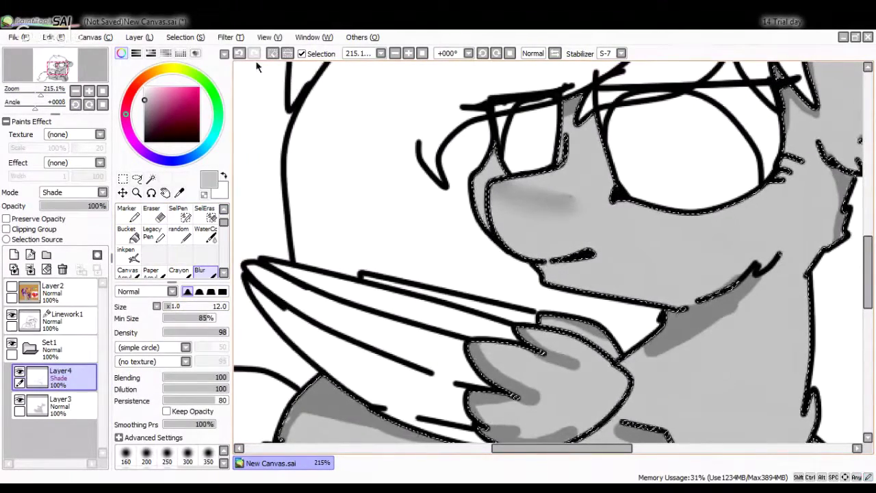
scroll(592, 210, "up", 3)
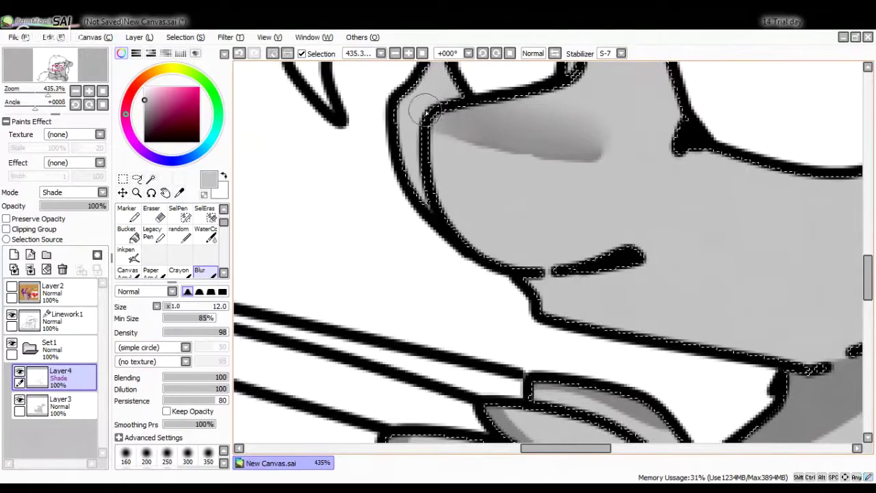
scroll(394, 130, "down", 4)
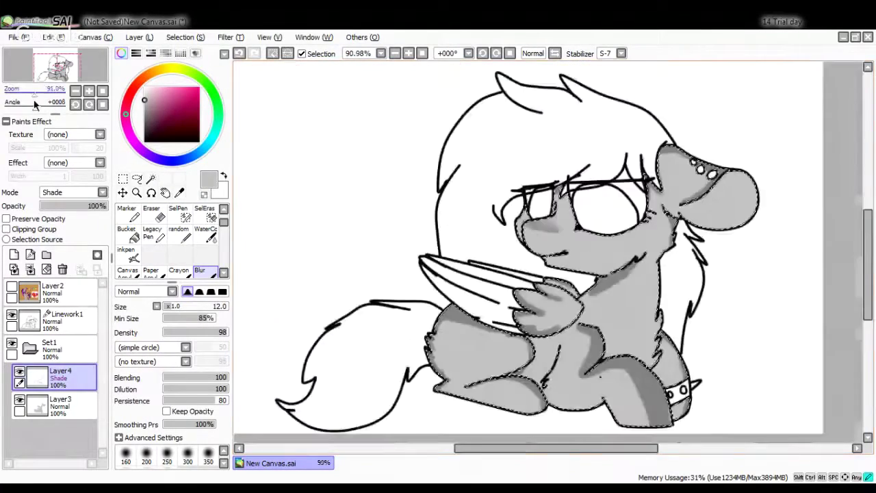
scroll(438, 178, "up", 2)
scroll(575, 177, "up", 5)
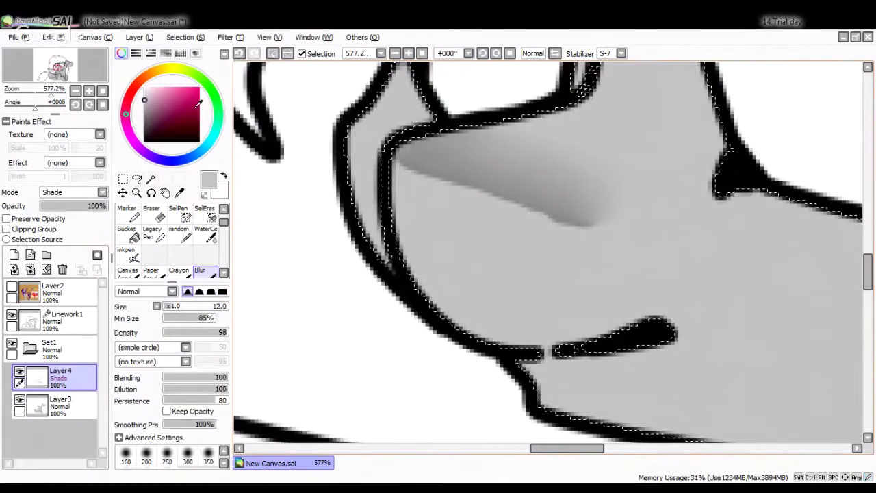
scroll(691, 252, "down", 1)
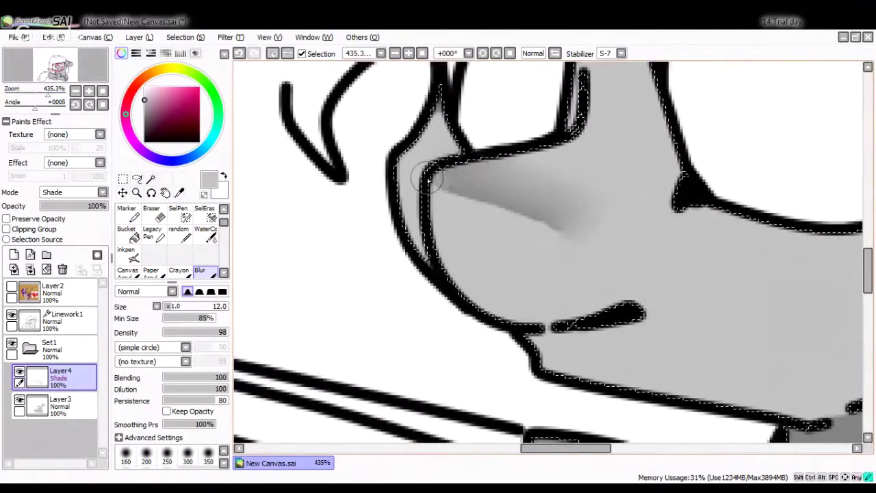
scroll(428, 178, "down", 4)
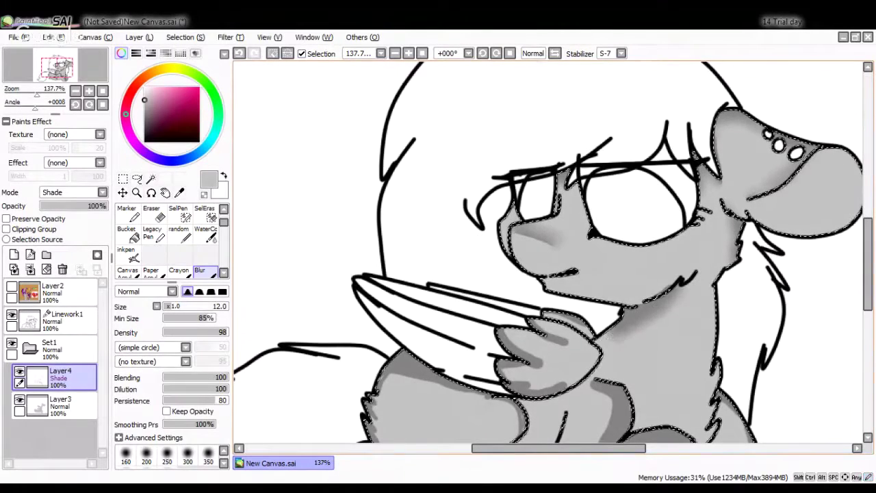
Blur the shadows on the wing feathers, hip, hind leg, chest and foreleg, raising the Blur size to 33 for the largest areas.
scroll(547, 253, "down", 3)
left_click_drag(532, 185, 531, 217)
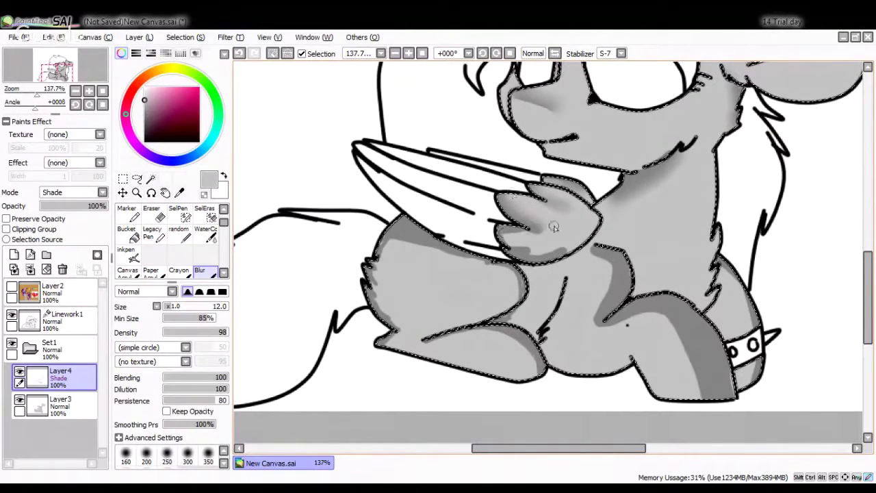
left_click_drag(378, 304, 360, 254)
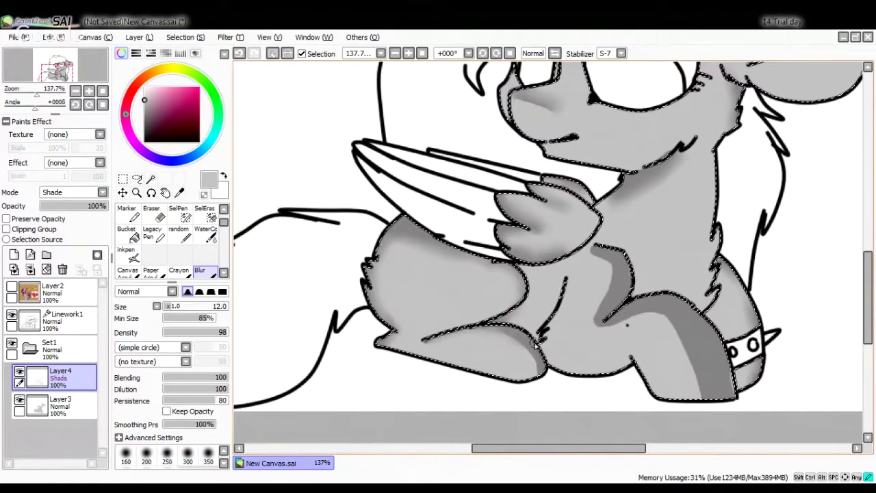
left_click_drag(616, 277, 603, 263)
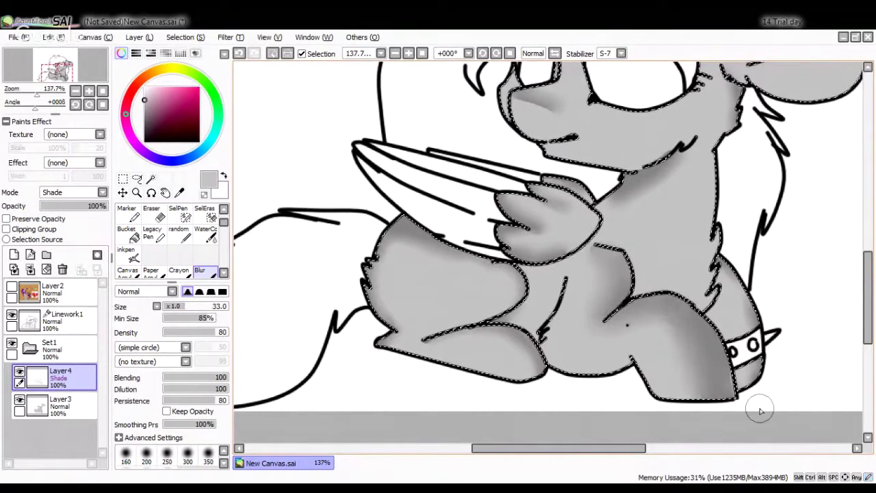
Add Marker shading inside the ear and blend it along the inner fold with the Blur brush at size 33.
scroll(577, 231, "up", 3)
key("b")
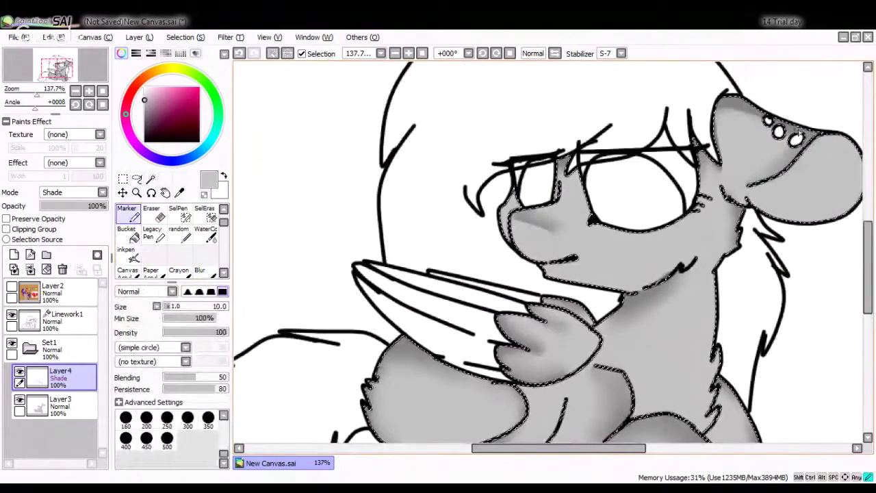
key("b")
left_click_drag(753, 171, 794, 154)
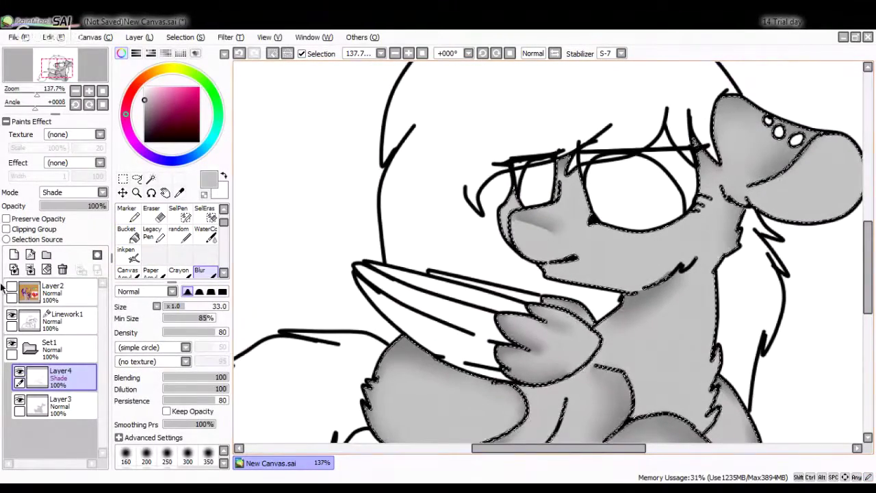
Add a new layer in Shade mode above the shadow layer and pick a dark magenta colour.
left_click(13, 254)
left_click(128, 130)
left_click(194, 110)
left_click(72, 192)
left_click(72, 254)
left_click(127, 233)
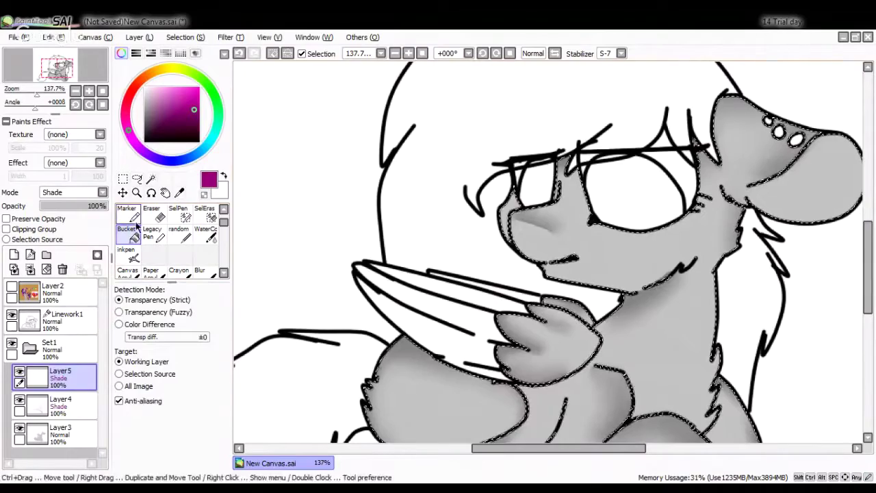
Paint magenta along the ear's upper edge with the Marker at size 29, and set the layer to 13% opacity and Multiply mode.
left_click(127, 212)
left_click_drag(855, 140, 715, 103)
left_click_drag(103, 206, 49, 205)
left_click_drag(50, 68, 54, 75)
left_click(72, 192)
left_click(72, 212)
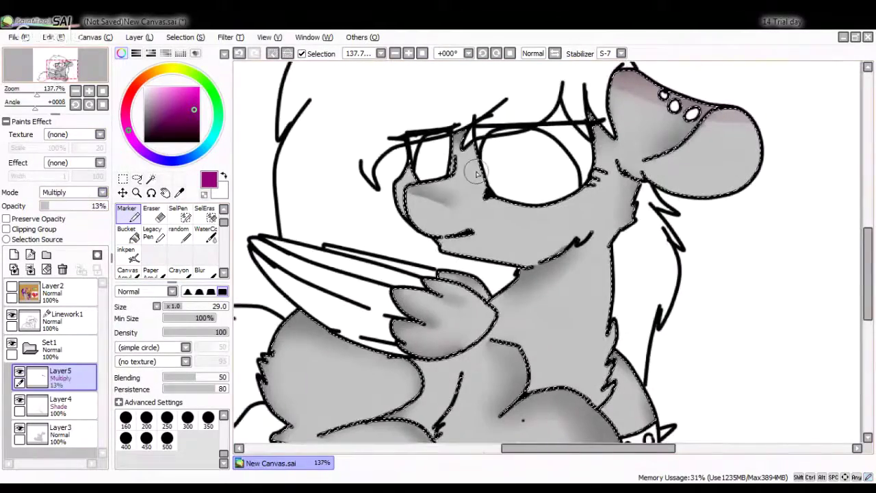
Paint magenta shading on the muzzle, neck, wing and body, and return the layer's mode to Shade.
left_click_drag(599, 274, 602, 370)
left_click(72, 193)
left_click(72, 253)
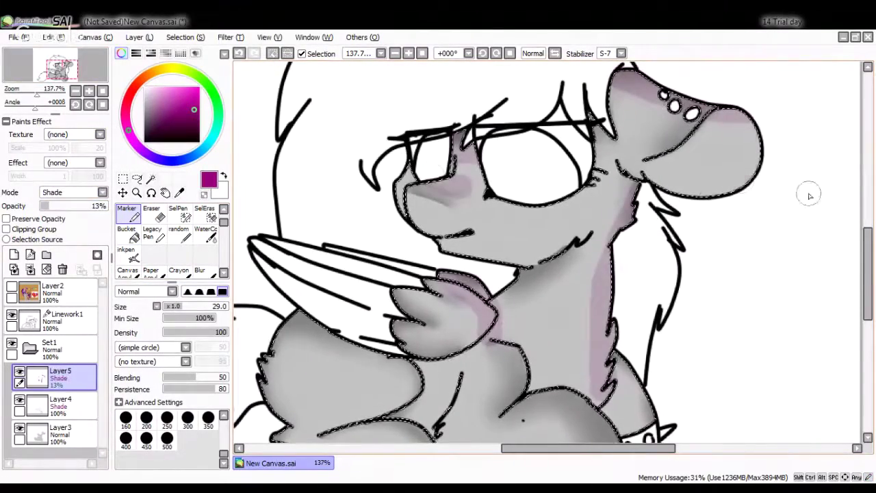
scroll(302, 215, "down", 3)
mouse_move(301, 216)
left_mouse_down()
mouse_move(425, 364)
mouse_move(616, 356)
left_mouse_up()
Blend the magenta shading across the hip, legs, neck and ear with the Blur brush at size 72.
left_click(199, 272)
left_click_drag(288, 226, 609, 315)
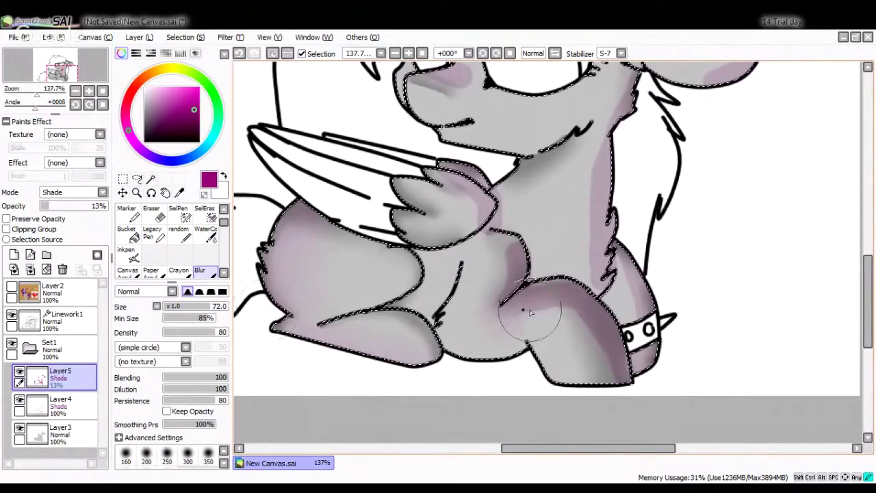
left_click_drag(514, 308, 597, 371)
scroll(598, 370, "up", 4)
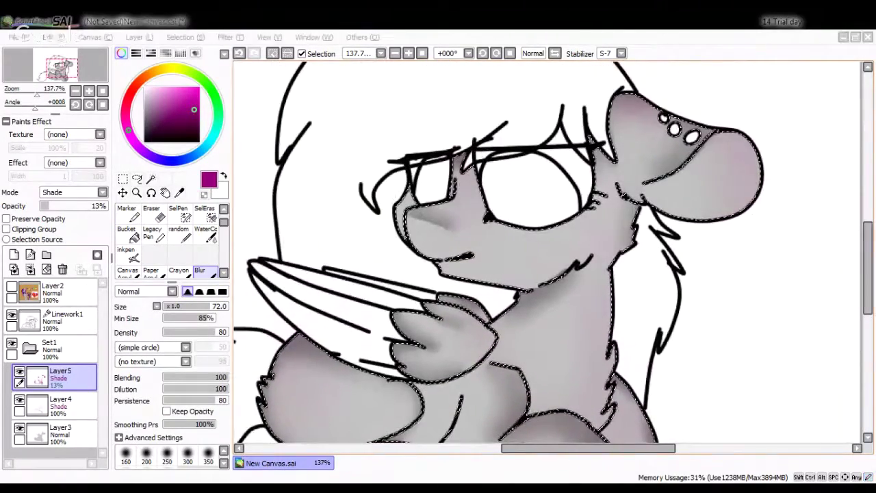
Raise the magenta layer's opacity to 62% and blur its shading further over the body and ear.
left_click_drag(49, 205, 73, 205)
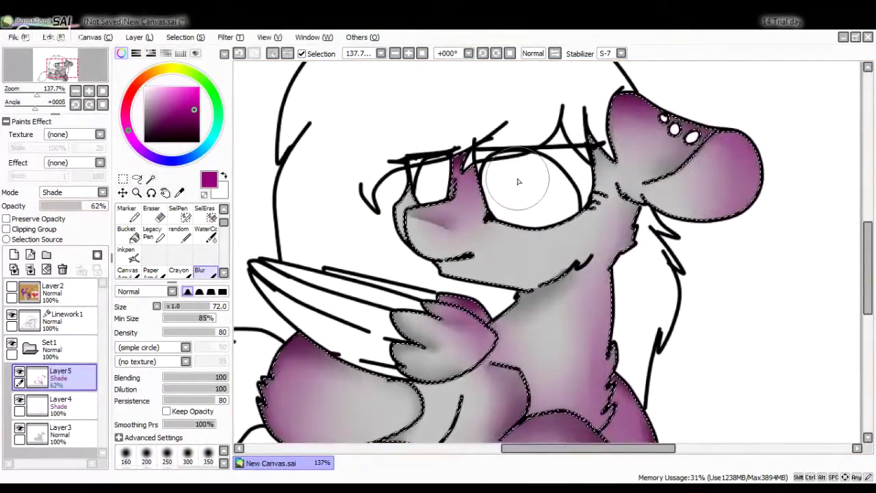
mouse_move(288, 343)
left_mouse_down()
mouse_move(481, 295)
mouse_move(747, 160)
left_mouse_up()
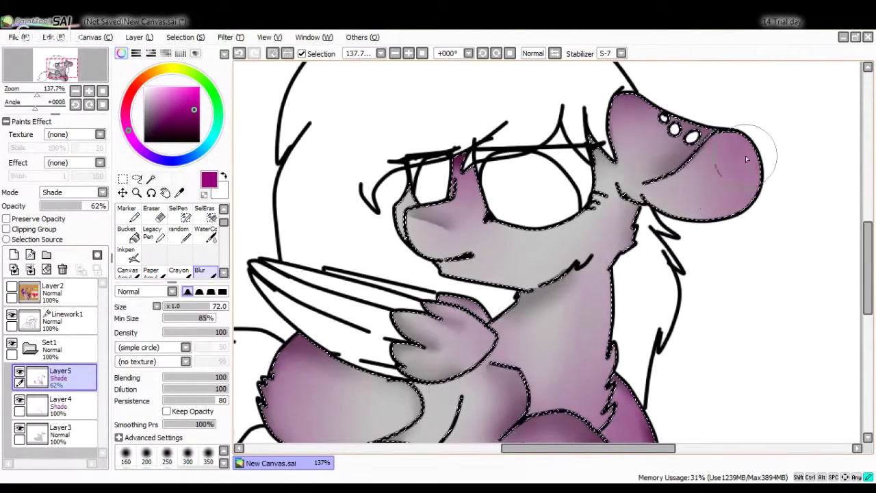
Select Layer4 and blend its grey shadows on the body and head with the Blur brush at size 72.
scroll(577, 363, "down", 5)
left_click(60, 404)
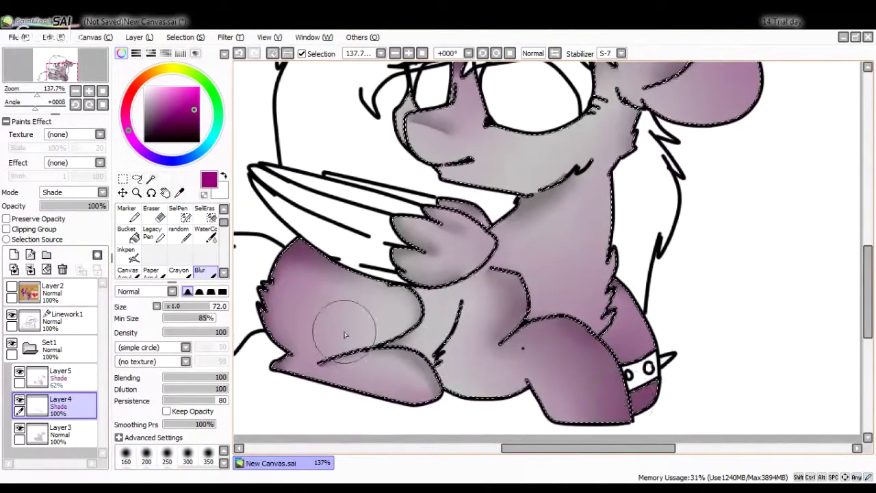
scroll(589, 151, "up", 5)
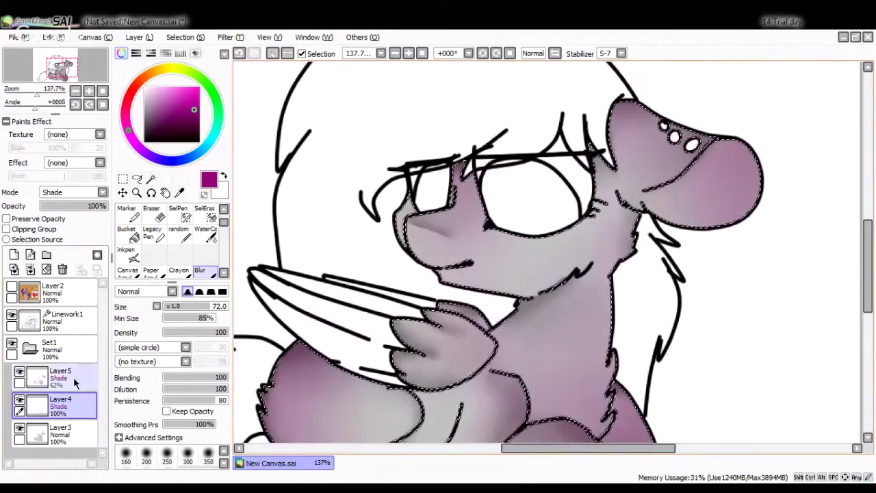
Add a new layer above the magenta layer, and return to Layer5 to shade the muzzle's front edge in magenta.
left_click(13, 255)
left_click(61, 404)
left_click(71, 192)
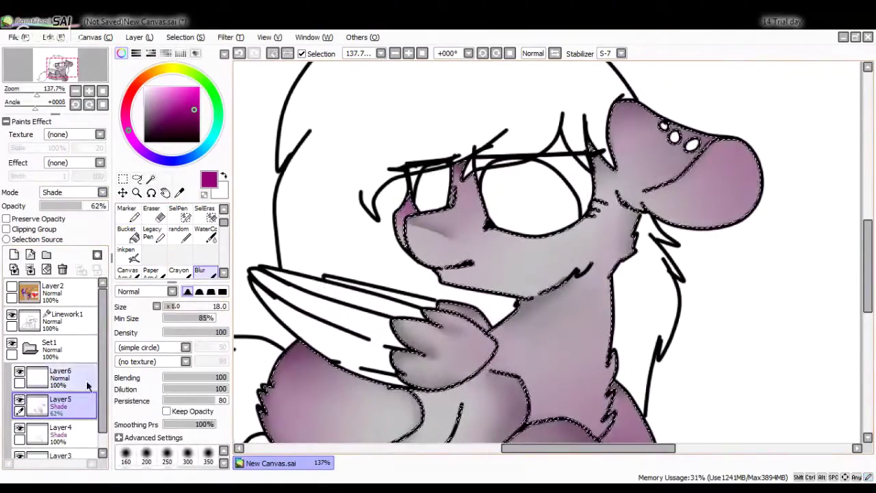
Select Layer6 and paint light pink highlights on the cheek, muzzle and ear with the Marker at size 29.
left_click(55, 226)
left_click(61, 375)
left_click(127, 213)
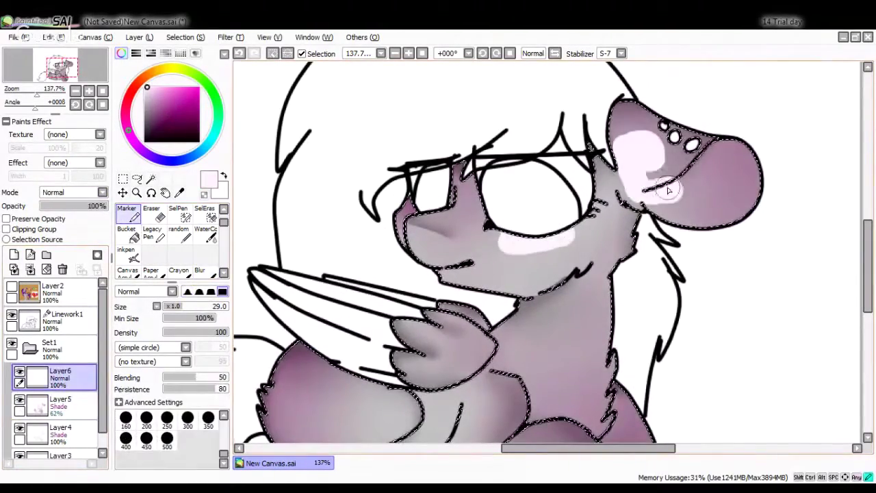
Blend the head highlights with the Blur brush up to size 80 and set Layer6 to Luminosity at 71% opacity.
key("b")
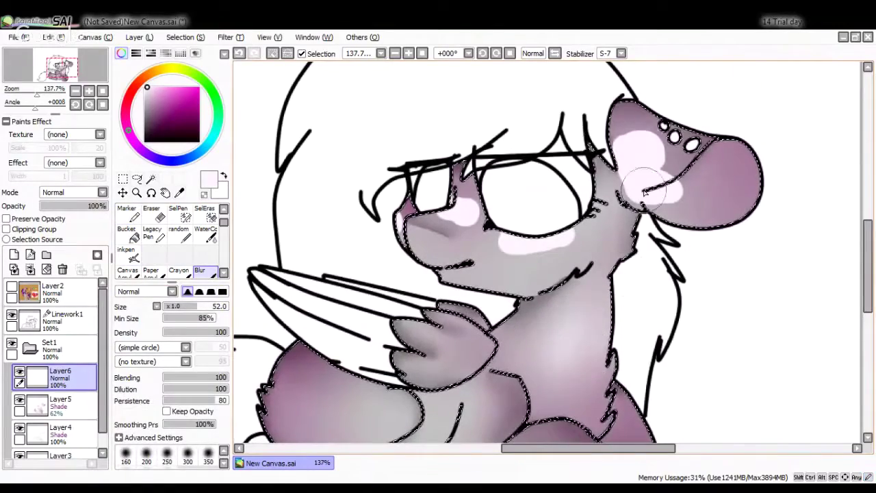
mouse_move(484, 229)
left_mouse_down()
mouse_move(473, 343)
mouse_move(582, 349)
mouse_move(636, 309)
mouse_move(539, 224)
left_mouse_up()
scroll(773, 235, "down", 3)
left_click_drag(106, 205, 87, 206)
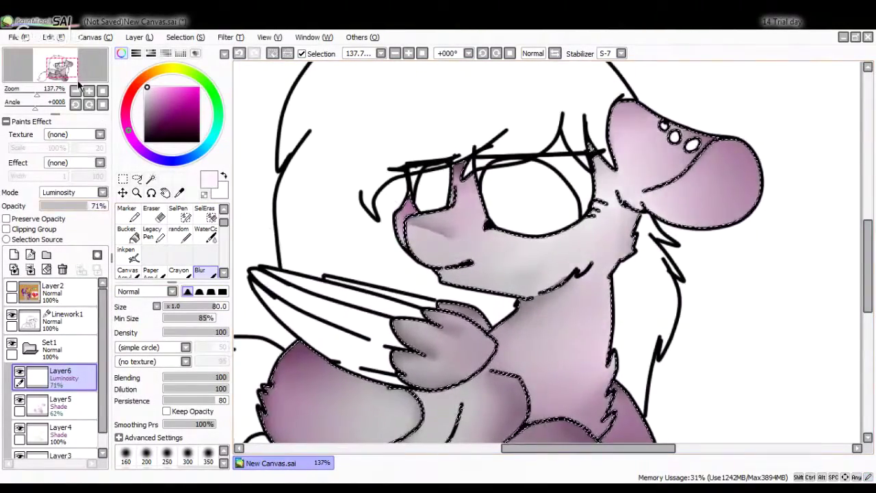
Paint light pink inkpen highlights on the chest and down the front legs, undoing stray strokes.
left_click(127, 253)
left_click_drag(312, 291, 305, 304)
key("ctrl+z")
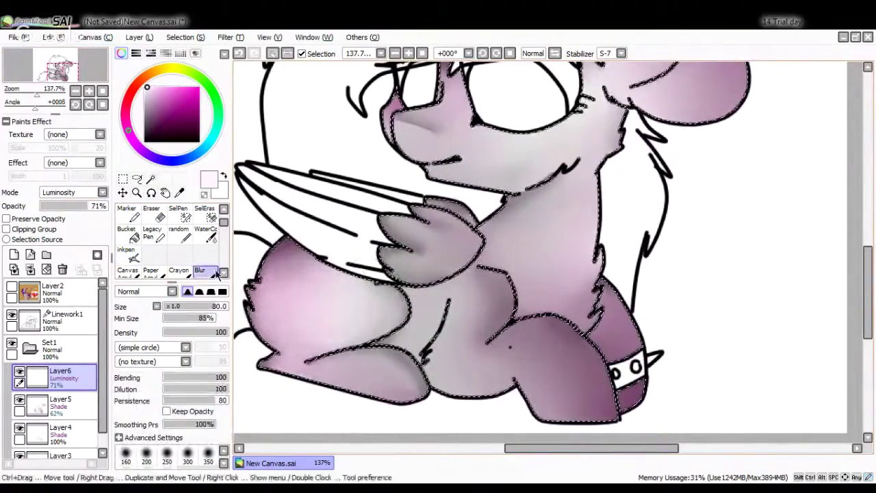
left_click_drag(561, 215, 531, 256)
key("ctrl+z")
mouse_move(483, 288)
left_mouse_down()
mouse_move(456, 328)
mouse_move(589, 411)
left_mouse_up()
Blend the chest and front-leg highlights with the Blur brush at size 69, minimum size 72% and density 73.
left_click(199, 271)
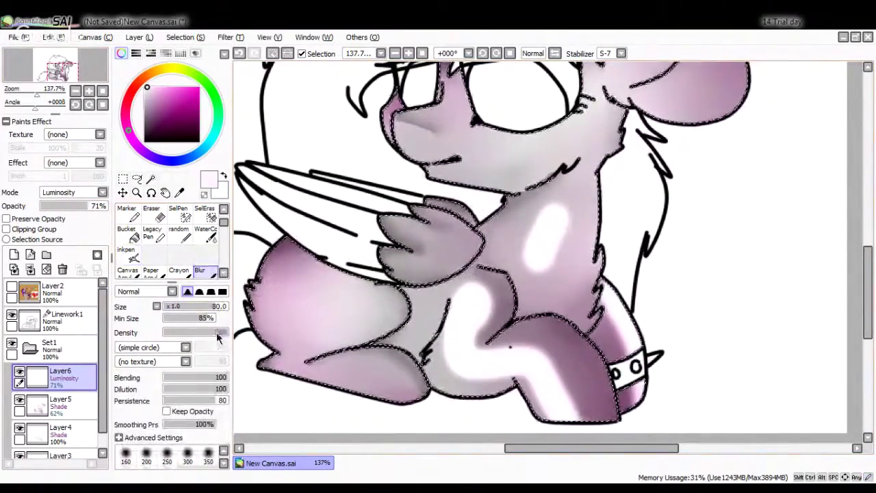
left_click_drag(492, 308, 431, 376)
left_click_drag(445, 294, 534, 384)
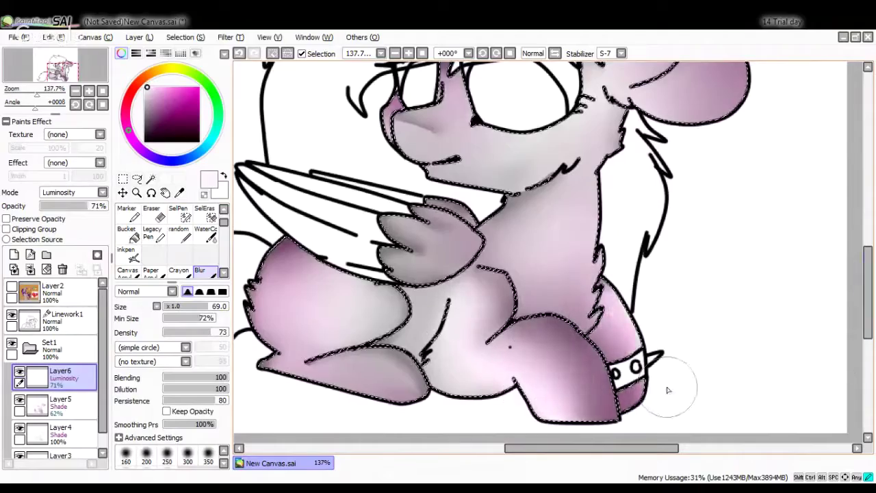
Paint inkpen highlights at size 39 on the muzzle, cheek and ear, and blur the highlights on the head and hind leg.
left_click_drag(77, 71, 77, 67)
left_click(127, 253)
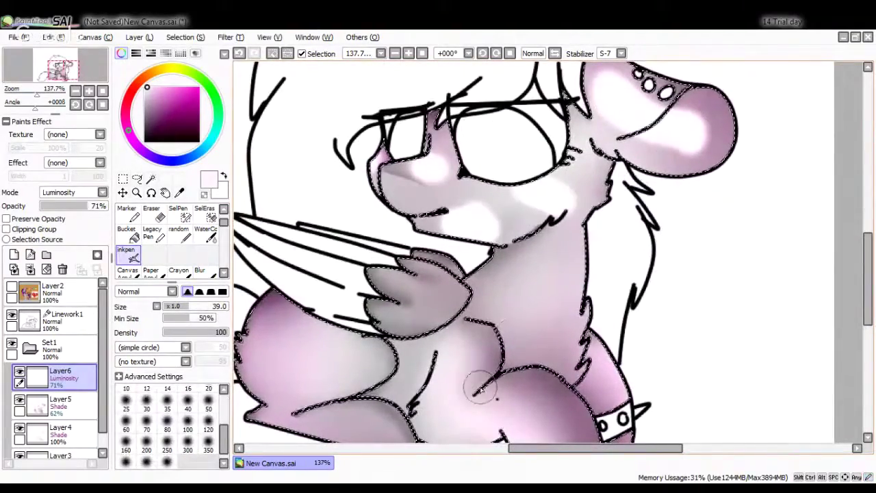
key("b")
scroll(481, 387, "down", 2)
left_click_drag(407, 167, 374, 154)
scroll(303, 153, "down", 1)
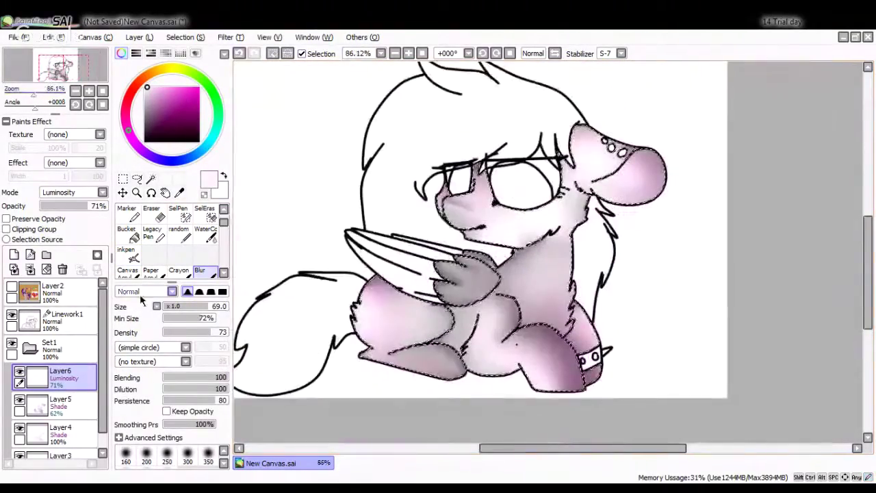
left_click_drag(418, 370, 478, 322)
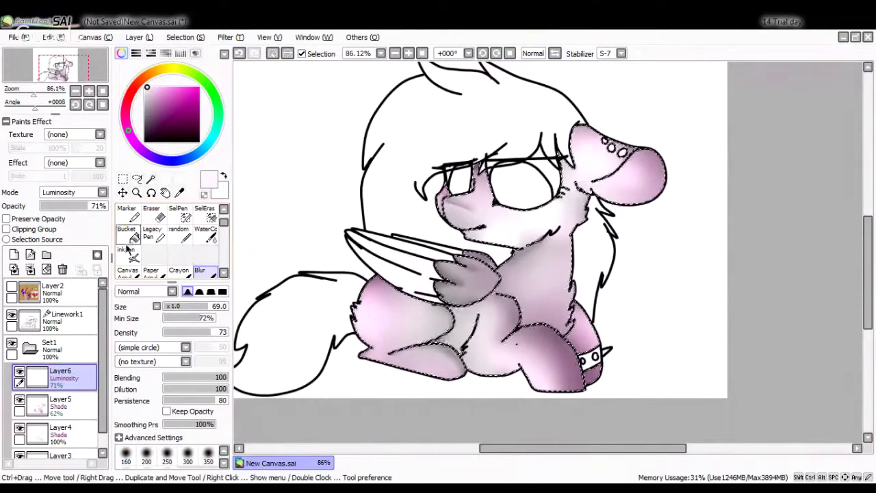
Lower Layer5's opacity to 38% and Layer6's opacity to 36%.
left_click_drag(87, 205, 61, 205)
left_click(60, 404)
left_click(60, 375)
left_click(70, 205)
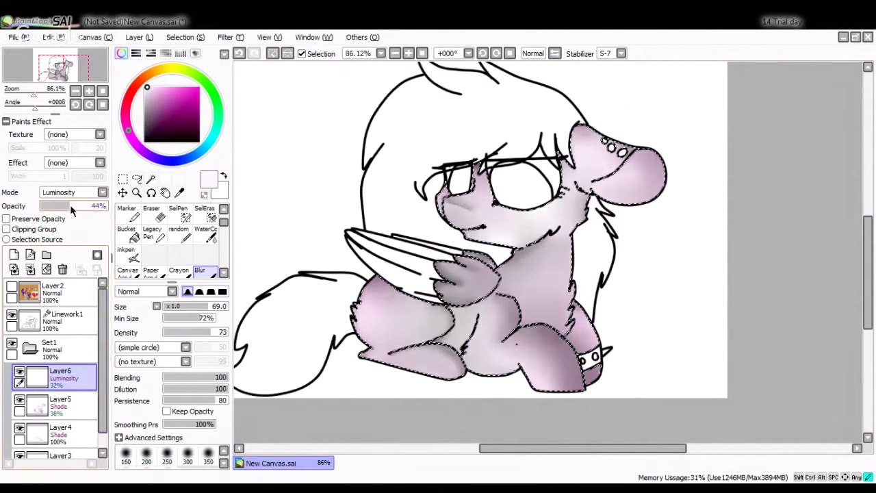
Add a Multiply layer at 79% opacity and paint dark blue shading on the ear, neck and front legs with the Marker.
left_click(13, 255)
left_click(73, 193)
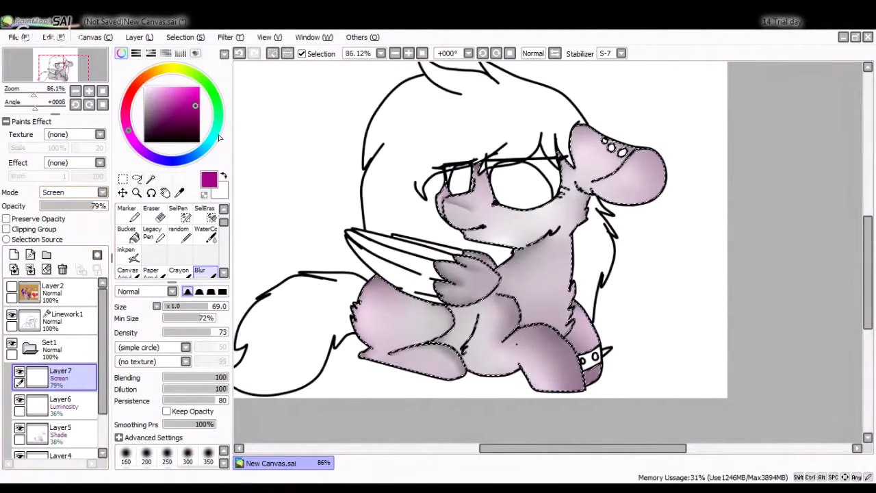
left_click(130, 232)
left_click(130, 214)
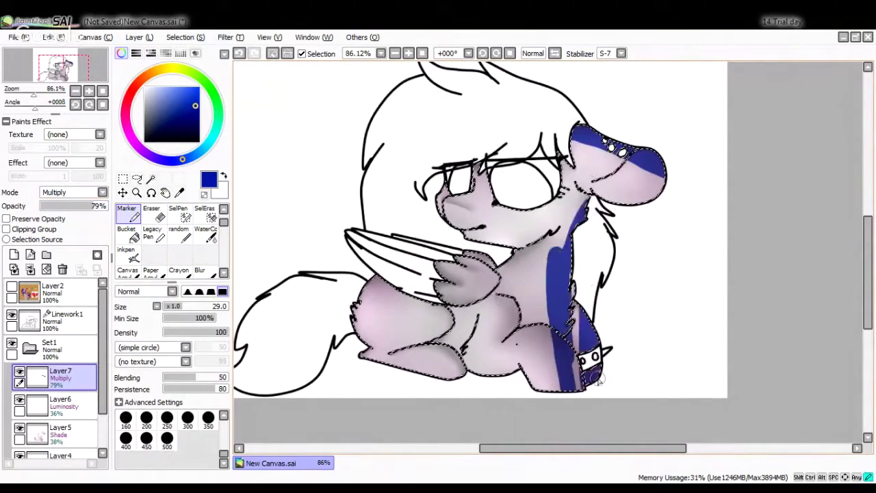
Lower Layer7's opacity to 35% and blend its blue shading over the ear, neck and front legs at size 100.
left_click(63, 206)
left_click(199, 270)
left_click_drag(616, 157, 575, 356)
key("b")
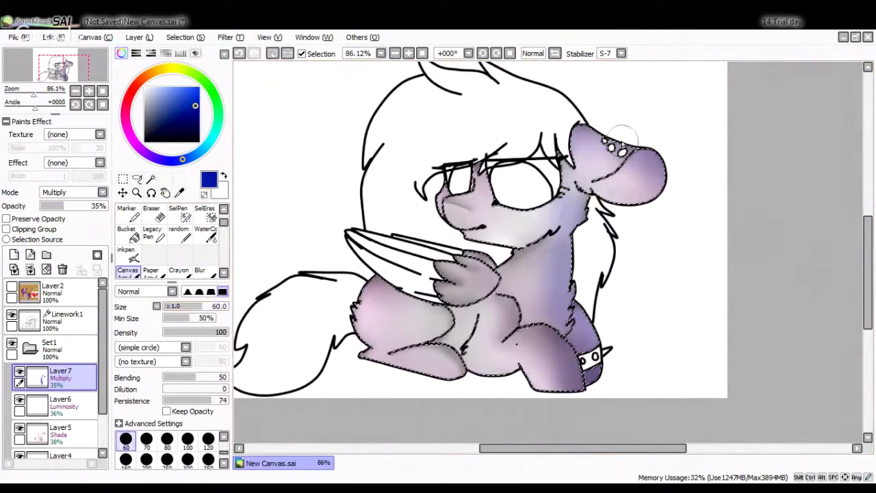
key("b")
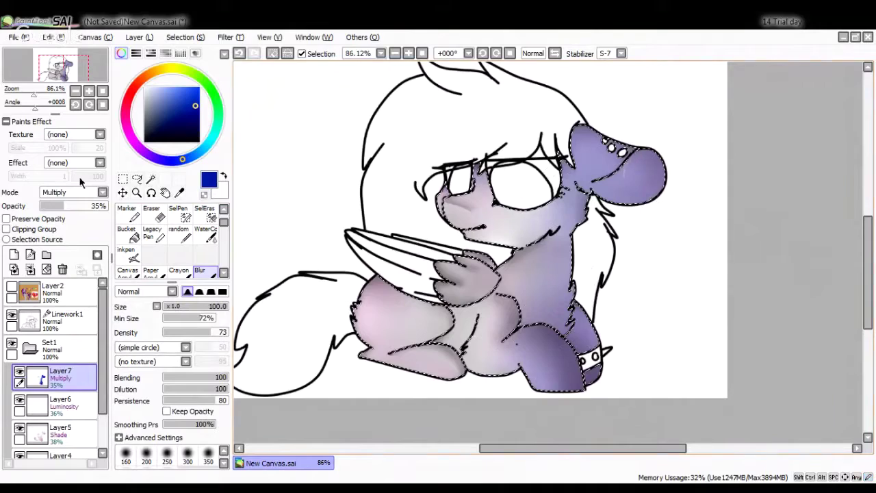
Paint light grey highlights on the hip, chest and ear on a new Luminosity layer and blur them at size 100.
key("b")
left_click_drag(377, 311, 400, 328)
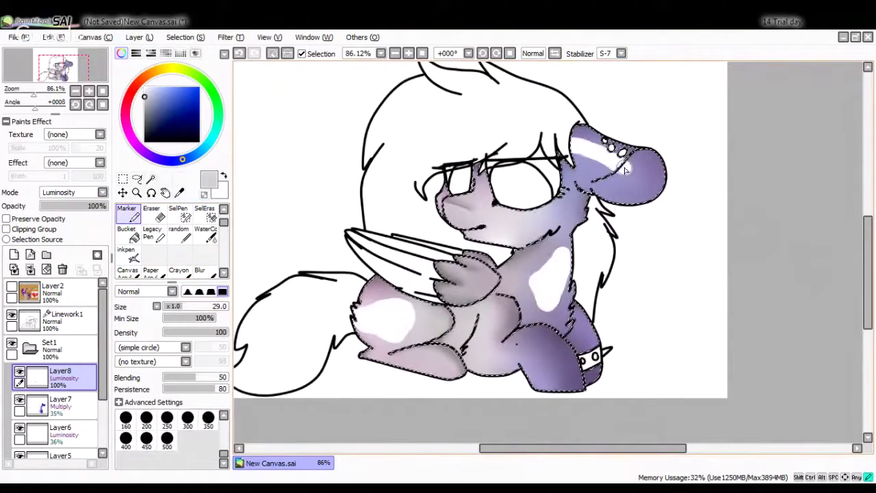
key("b")
left_click_drag(450, 375, 599, 239)
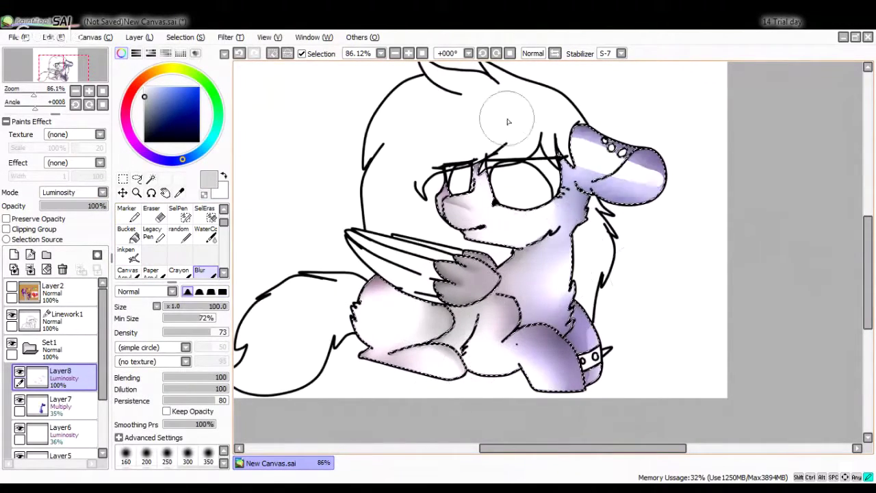
Set Layer7's opacity to 15% and Layer8's opacity to 4%.
left_click(60, 403)
left_click_drag(62, 205, 39, 205)
left_click(60, 374)
Paint a light grey inkpen highlight on the wing's upper feather on a new Luminosity layer at 52% opacity, and blur it.
scroll(452, 260, "up", 4)
left_click(126, 255)
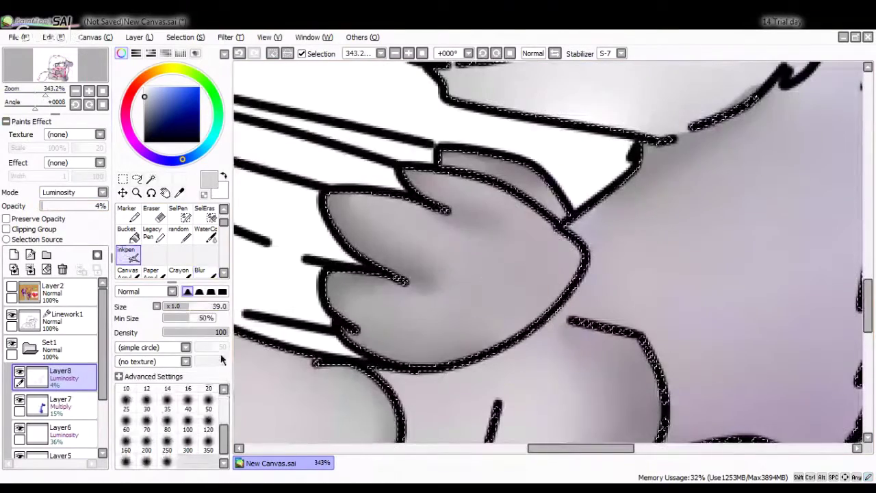
left_click(14, 254)
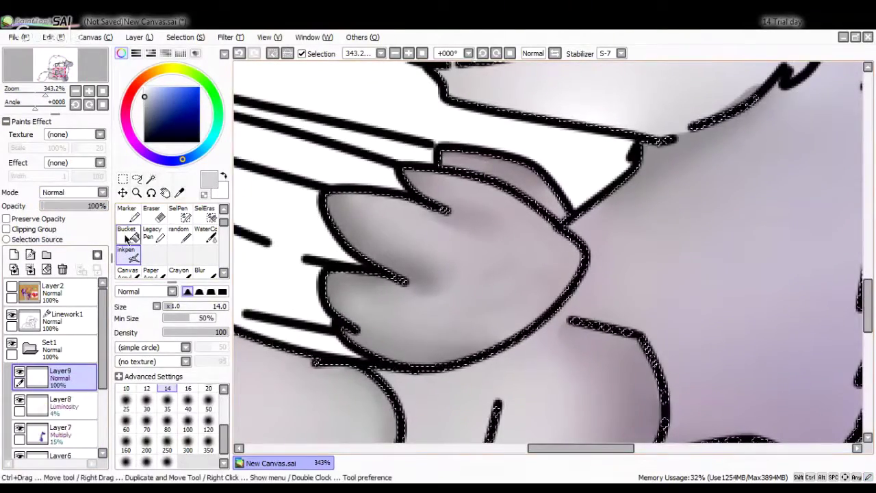
left_click_drag(472, 229, 363, 218)
left_click(72, 191)
left_click(69, 236)
left_click(199, 270)
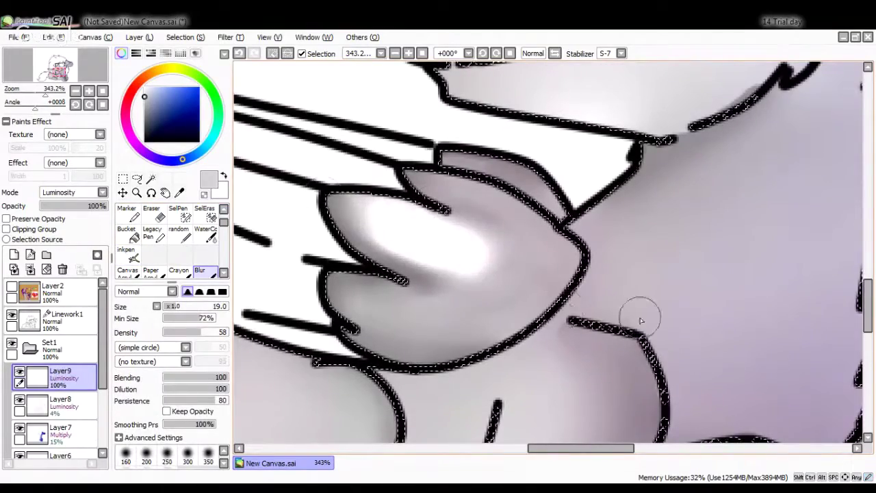
scroll(642, 320, "down", 1)
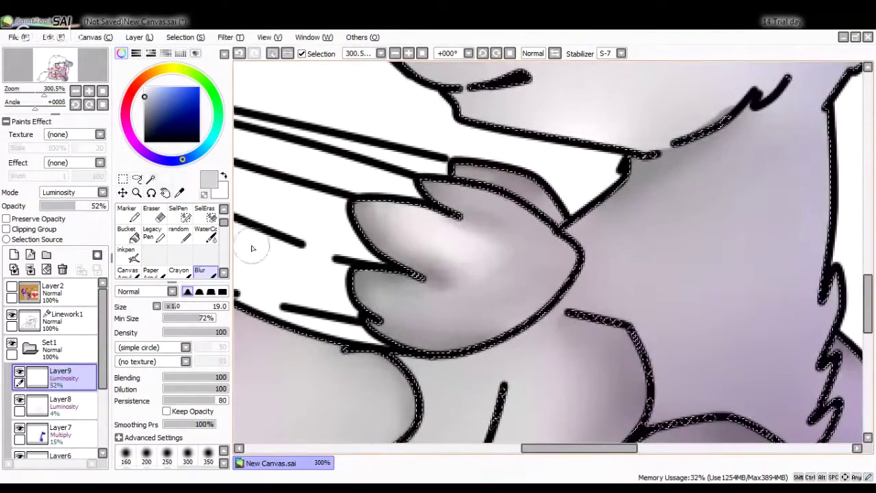
Add inkpen highlights at size 14 to the remaining wing-base feathers and blend them with the Blur brush.
key("n")
left_click_drag(541, 240, 479, 250)
left_click_drag(493, 318, 411, 322)
left_click_drag(410, 226, 363, 212)
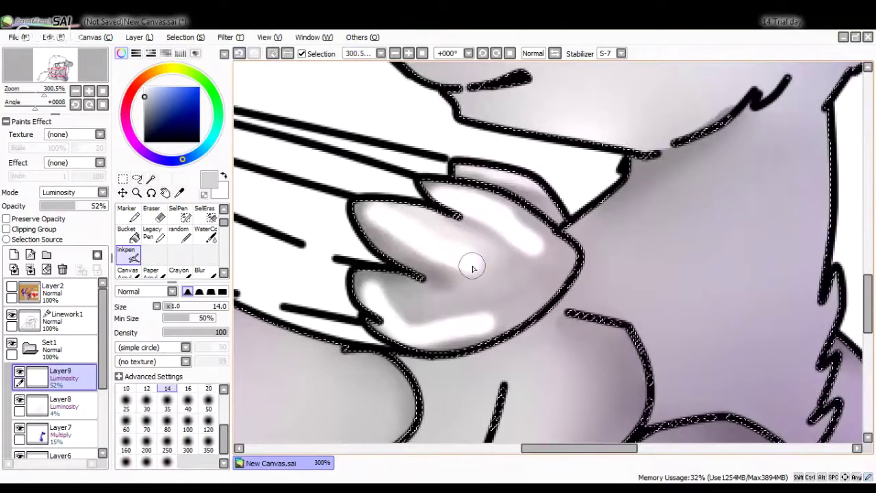
key("b")
left_click_drag(390, 322, 622, 313)
scroll(622, 312, "down", 5)
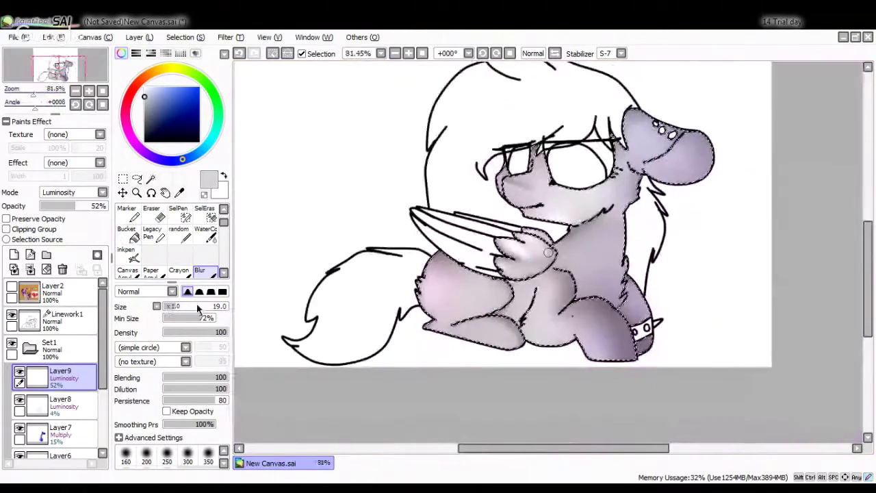
left_click(197, 308)
left_click_drag(520, 253, 541, 286)
Clear the body selection and select the mane and tail areas on Linework1 with the Magic Wand.
left_click(122, 193)
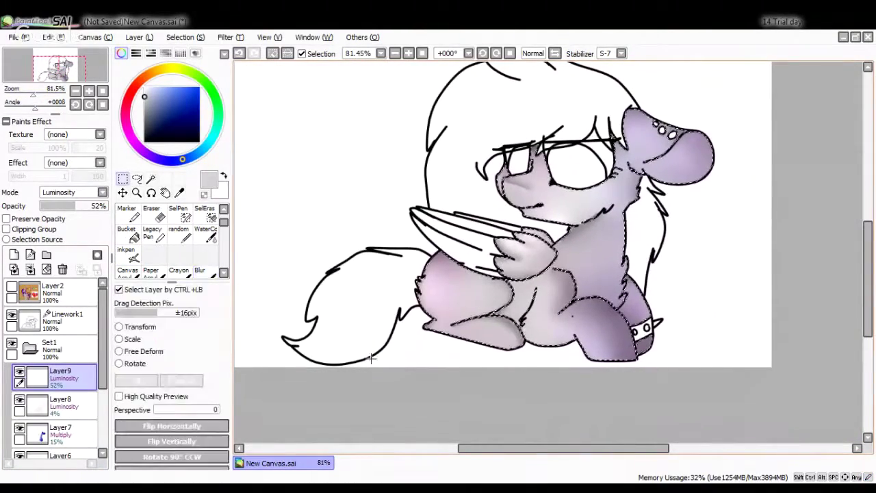
left_click(150, 178)
left_click(65, 317)
left_click(308, 136)
key("ctrl+d")
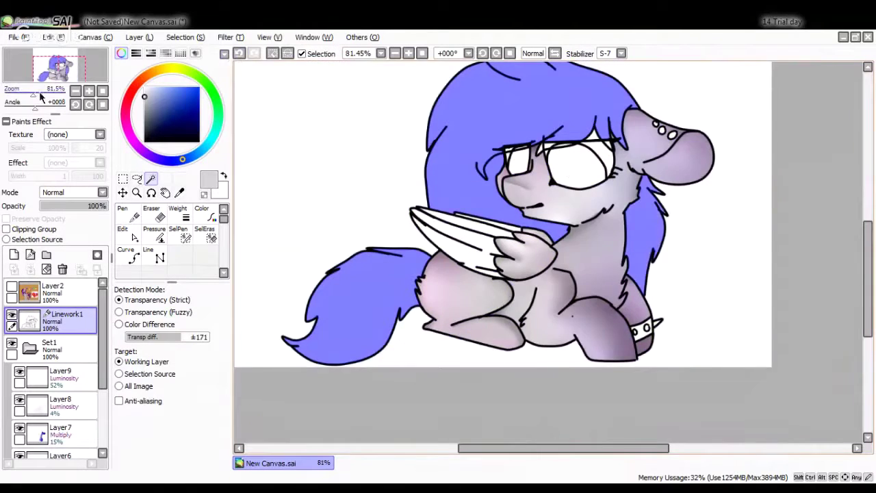
Extend the mane selection over the fringe gaps above both eyes with the SelPen at size 9.
scroll(365, 330, "up", 5)
key("s")
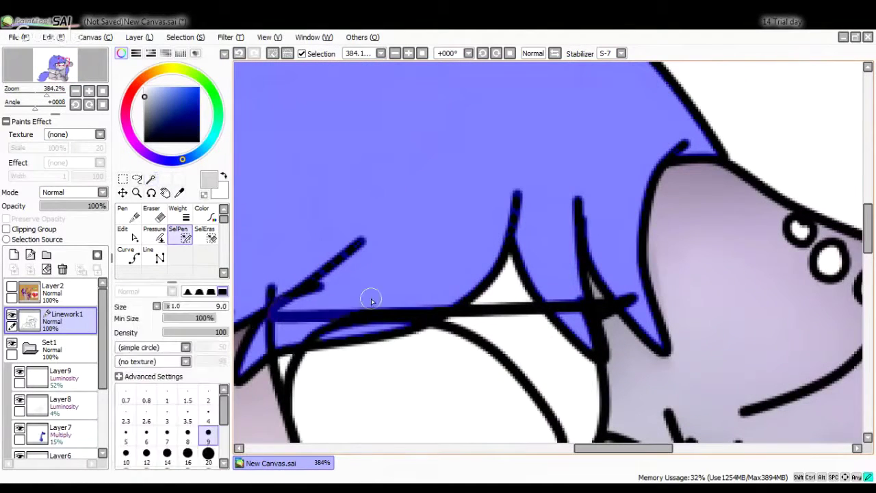
left_click_drag(428, 292, 593, 191)
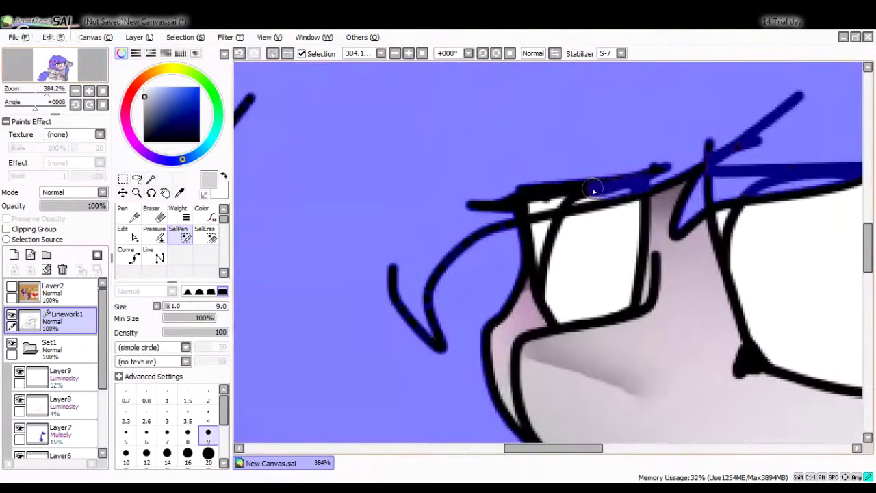
left_click_drag(68, 63, 87, 162)
Fill the selected mane and tail with dark purple and paint pink streaks on a new layer with the Marker at size 100.
scroll(223, 262, "down", 5)
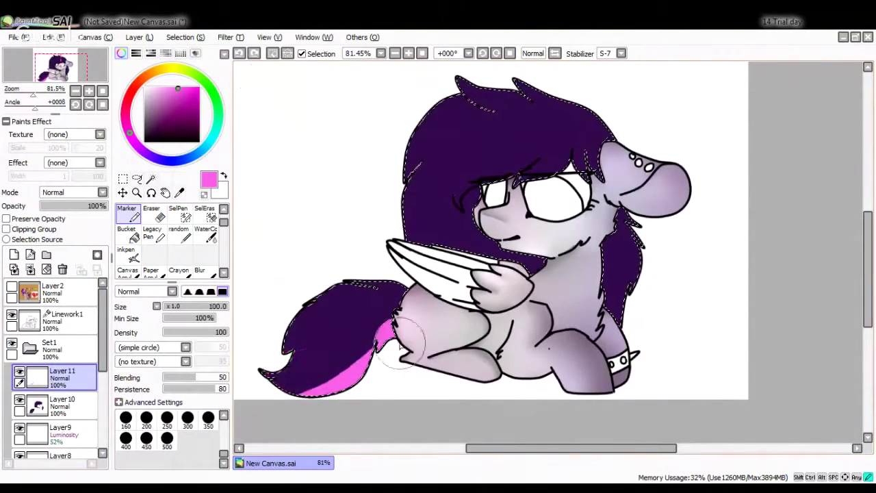
left_click_drag(488, 202, 492, 236)
left_click_drag(628, 137, 613, 154)
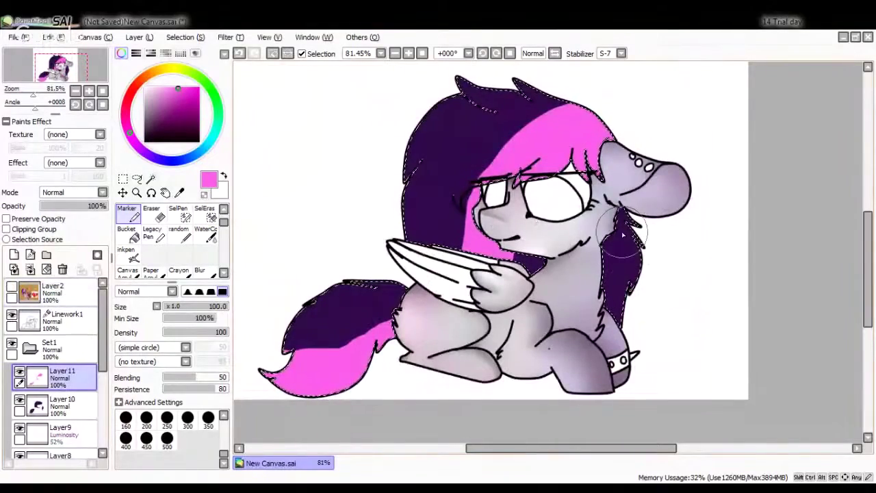
Trim the pink streaks in the fringe, mane and tail with the Eraser at size 98, touching up their edges with the Marker.
key("e")
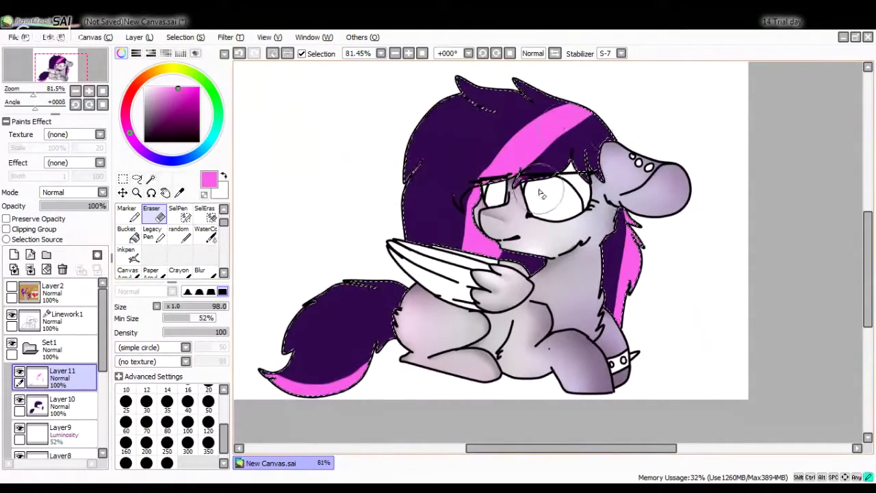
key("b")
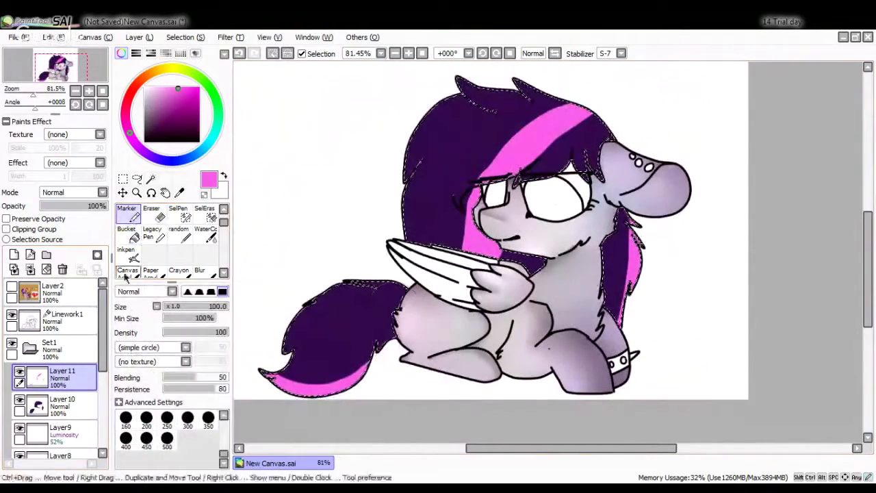
key("e")
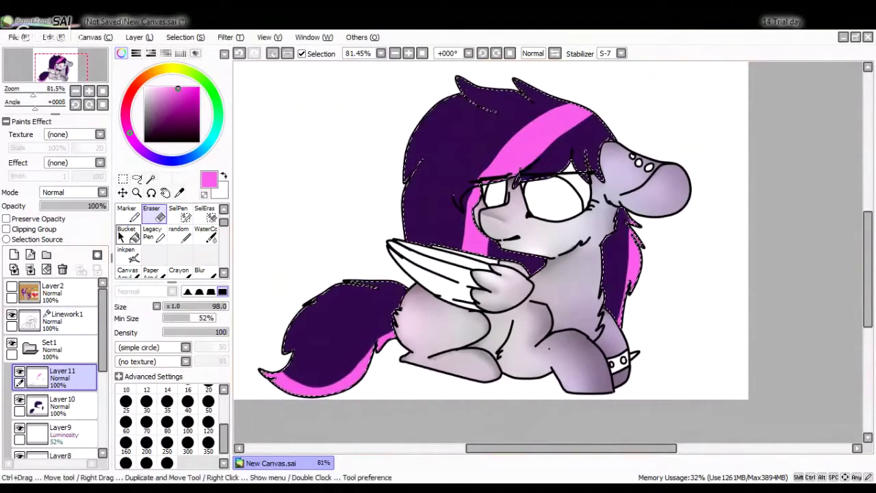
Shade the mane near the ear and the lock behind the neck in magenta on a new Shade layer, and blur it.
key("n")
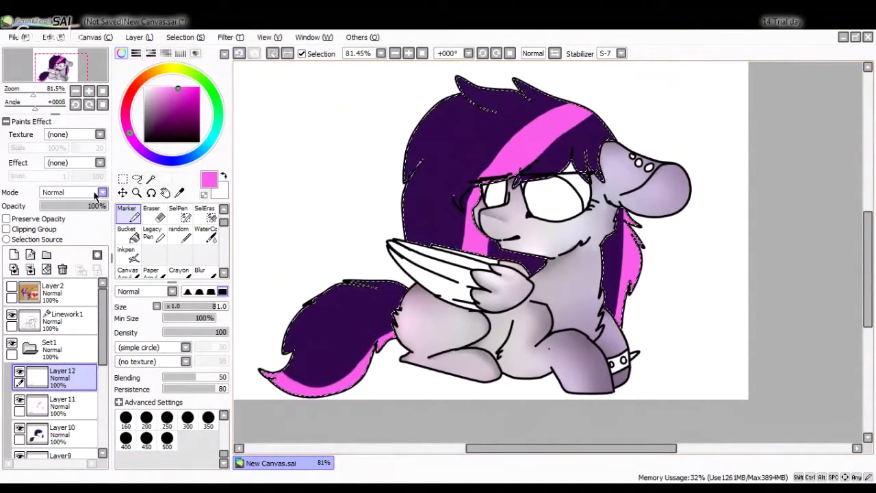
left_click(200, 270)
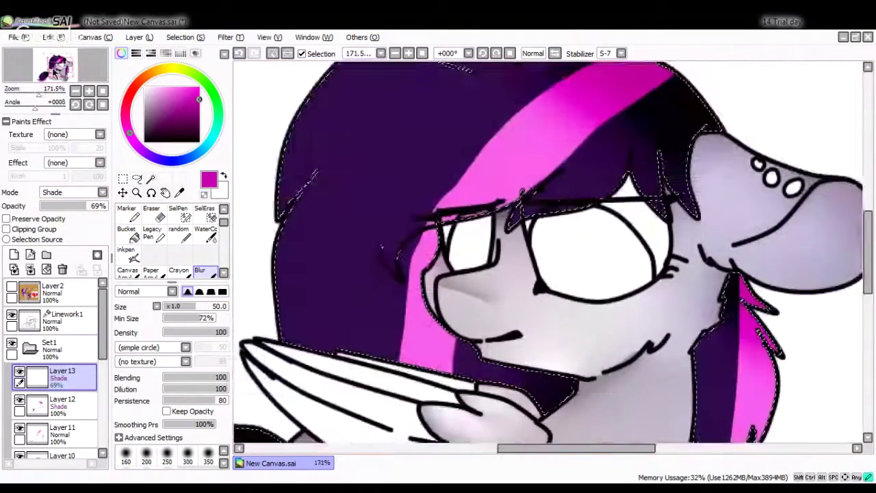
Try shading the fringe and mane with magenta strands on Layer13, using the Marker at size 30.
key("n")
left_click(240, 55)
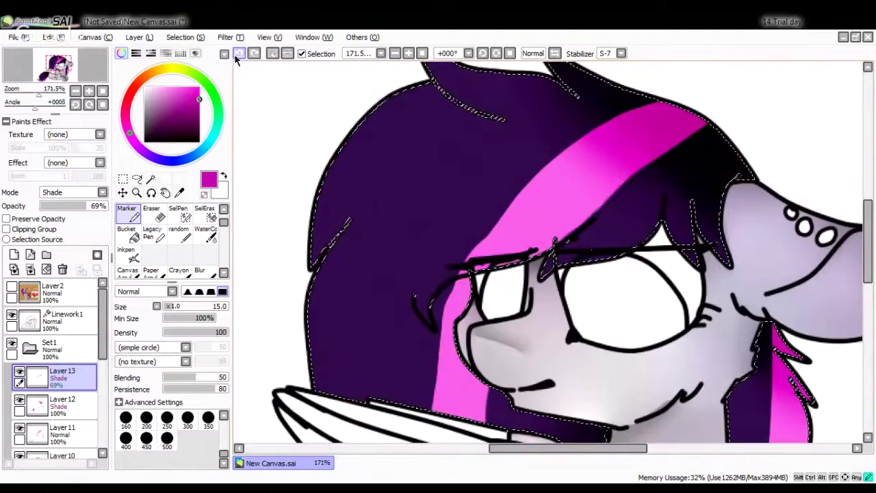
mouse_move(321, 226)
left_mouse_down()
mouse_move(685, 137)
mouse_move(596, 98)
mouse_move(539, 205)
mouse_move(637, 89)
left_mouse_up()
scroll(795, 376, "down", 2)
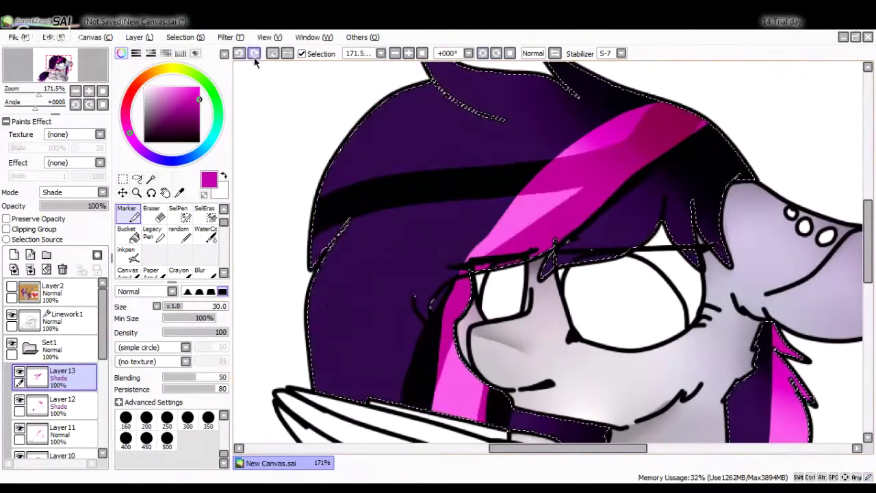
scroll(652, 374, "down", 2)
Hide the earlier Shade layer, Layer12, and return to Layer13.
left_click(61, 403)
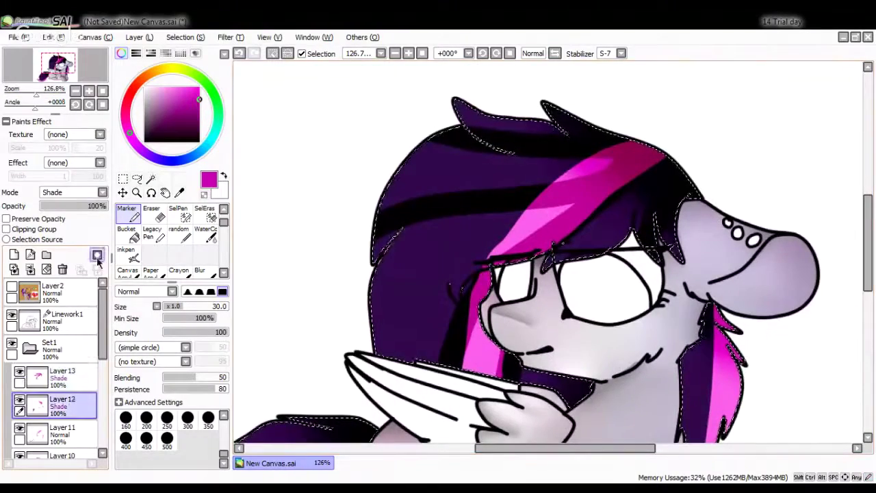
left_click(239, 54)
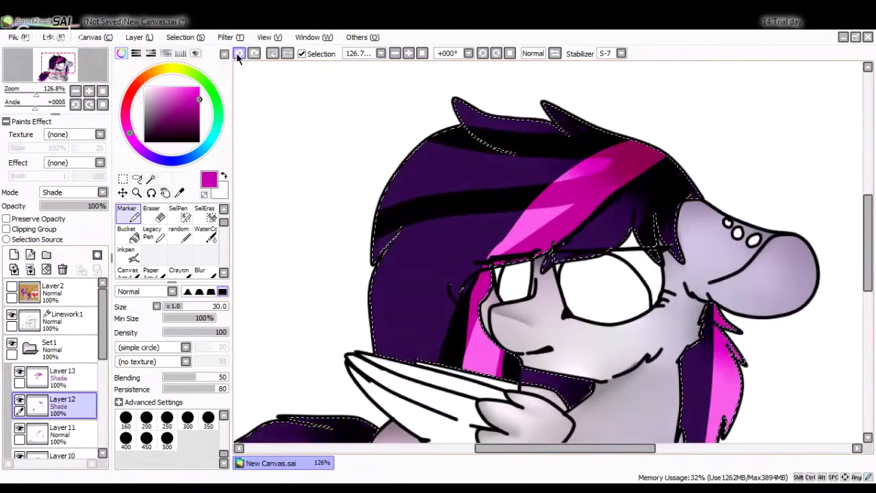
left_click(19, 404)
left_click(61, 375)
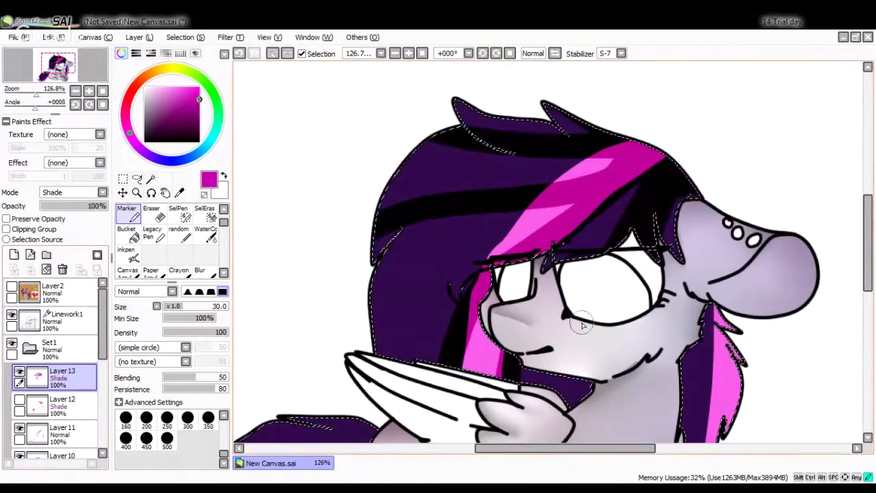
Undo the magenta strands on Layer13 and shade the mane with black strands using the Marker at size 30.
scroll(852, 260, "down", 3)
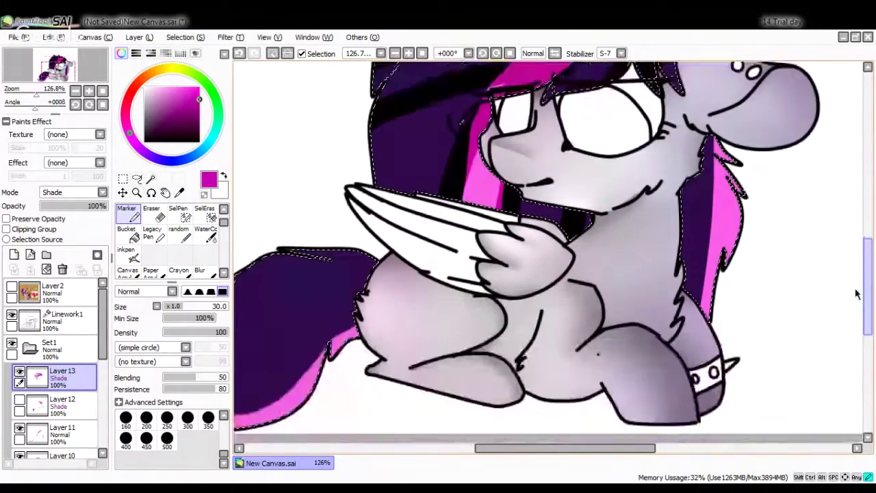
scroll(852, 259, "up", 4)
left_click(239, 54)
left_click(681, 161, "alt")
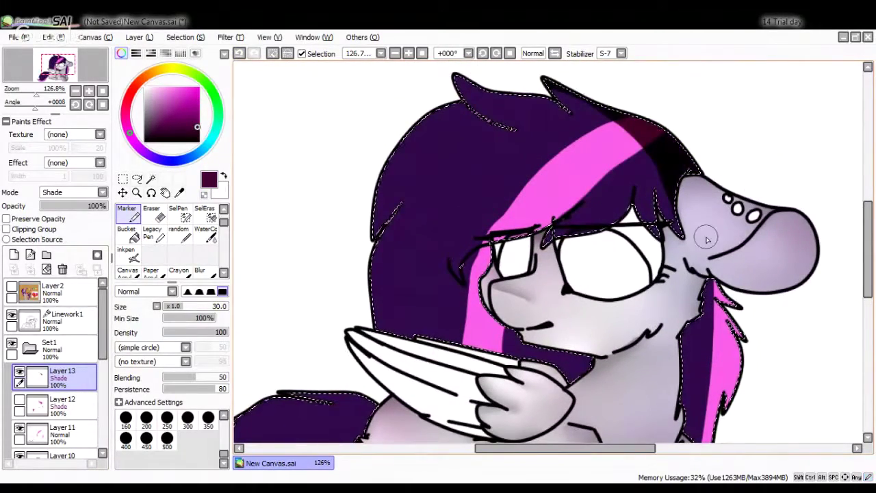
key("ctrl+z")
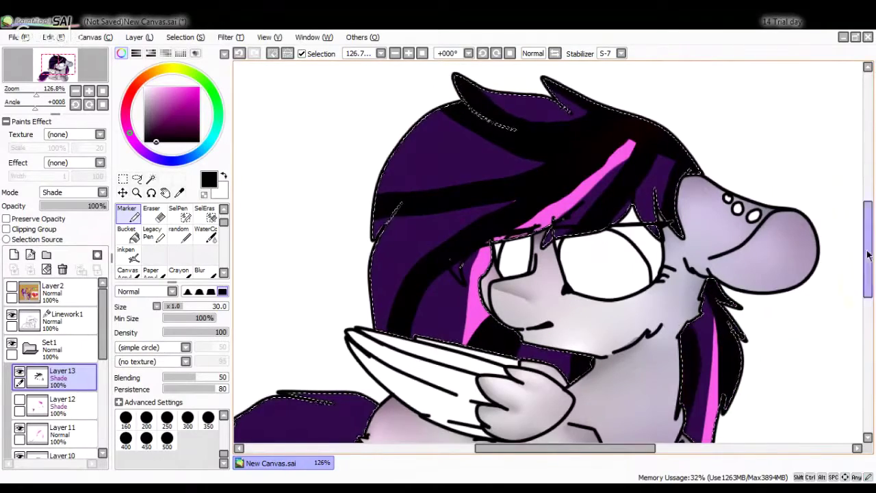
Paint black shading strands along the tail and a finer one in the mane with the Marker at size 13.
scroll(868, 255, "down", 5)
scroll(459, 235, "left", 5)
mouse_move(531, 286)
left_mouse_down()
mouse_move(370, 301)
mouse_move(315, 397)
left_mouse_up()
mouse_move(411, 383)
left_mouse_down()
mouse_move(484, 313)
mouse_move(404, 421)
left_mouse_up()
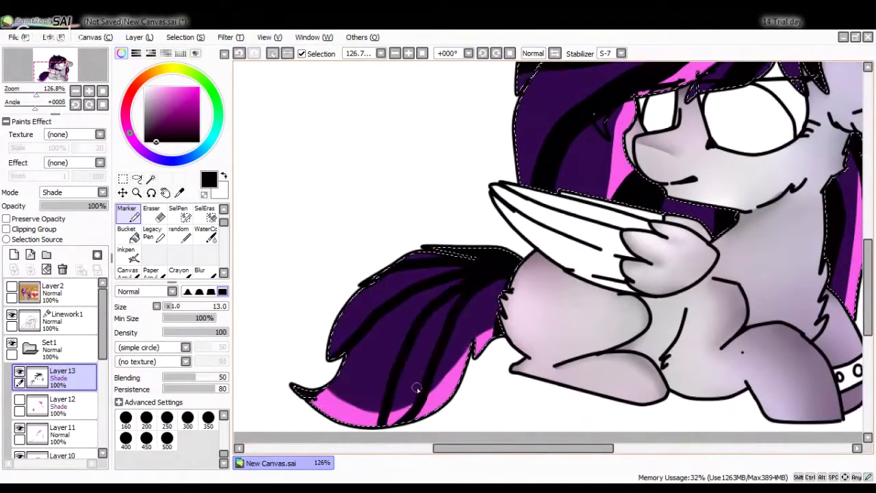
left_click_drag(479, 321, 410, 419)
left_click_drag(501, 330, 445, 410)
left_click_drag(465, 311, 404, 421)
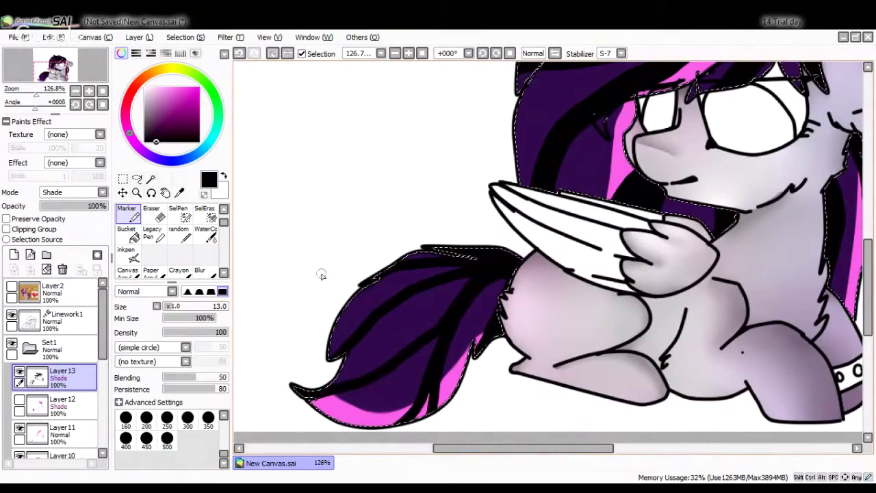
left_click_drag(525, 113, 449, 208)
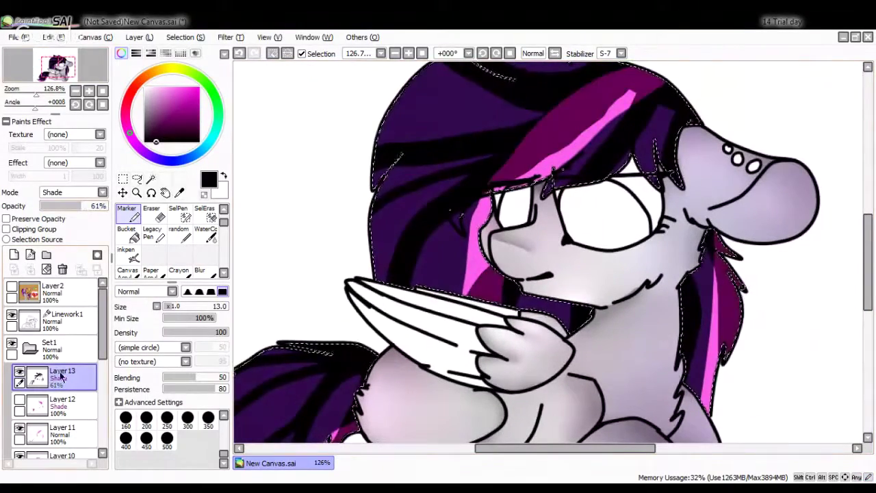
Soften the black strands in the fringe and mane with Blur at size 26, and set Layer13 to Multiply.
left_click(200, 271)
left_click(172, 308)
left_click_drag(633, 92, 561, 156)
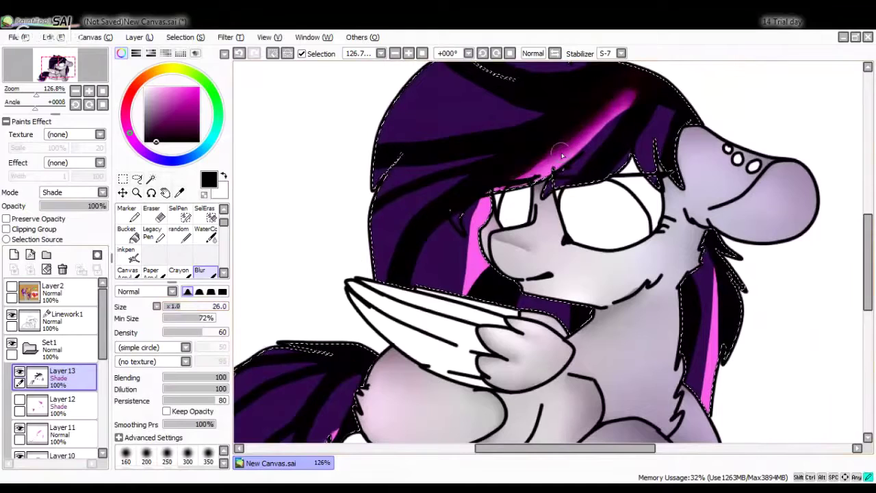
left_click(74, 193)
left_click(68, 213)
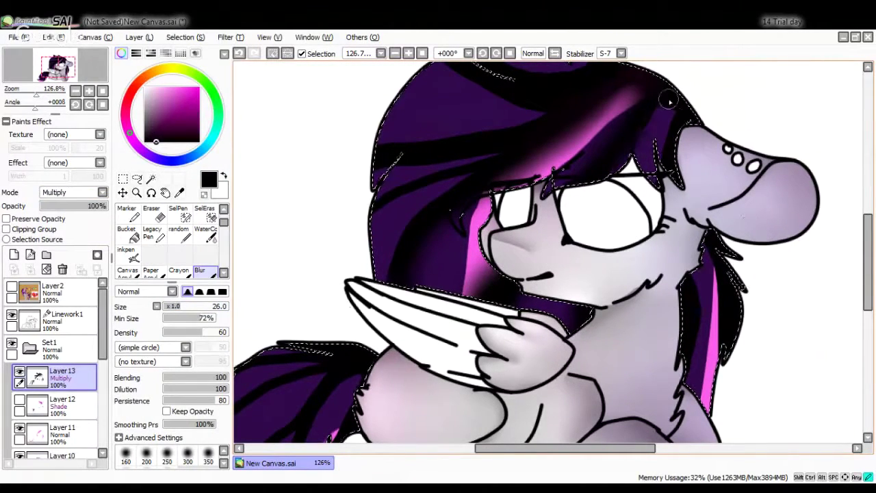
left_click_drag(664, 210, 733, 245)
scroll(819, 289, "up", 2)
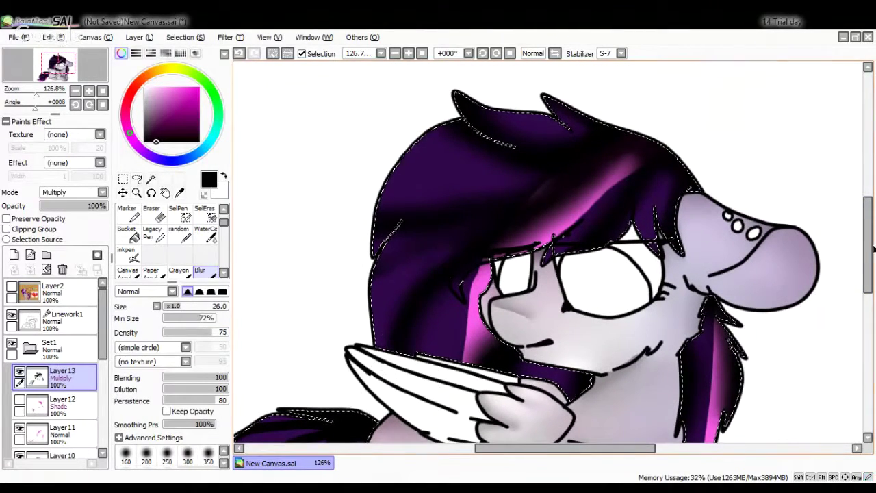
Blur the black shading over the pink streak near the tail's base at density 65.
scroll(332, 303, "down", 5)
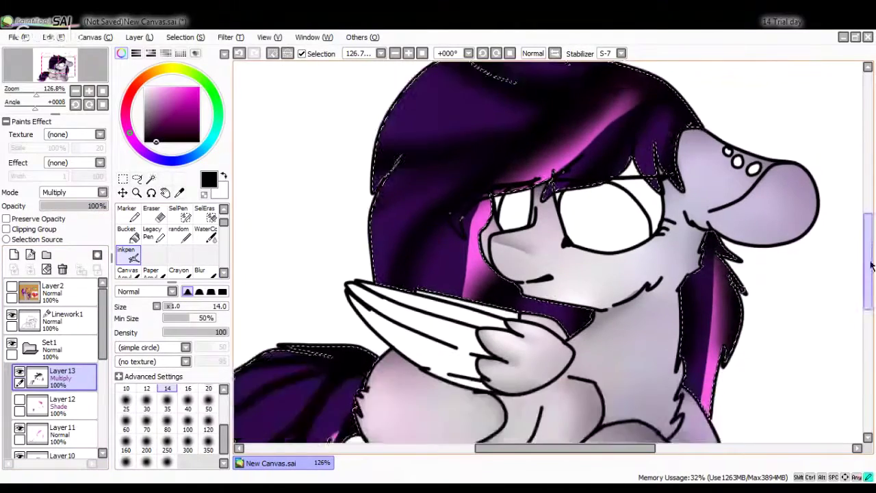
scroll(332, 303, "left", 5)
key("ctrl+z")
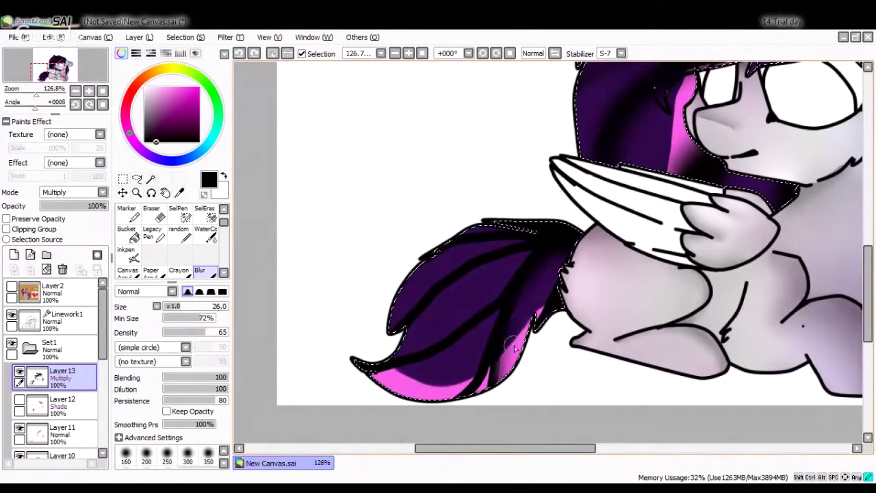
left_click_drag(515, 349, 548, 308)
left_click_drag(493, 370, 540, 315)
mouse_move(36, 102)
left_mouse_down()
mouse_move(21, 102)
mouse_move(37, 100)
left_mouse_up()
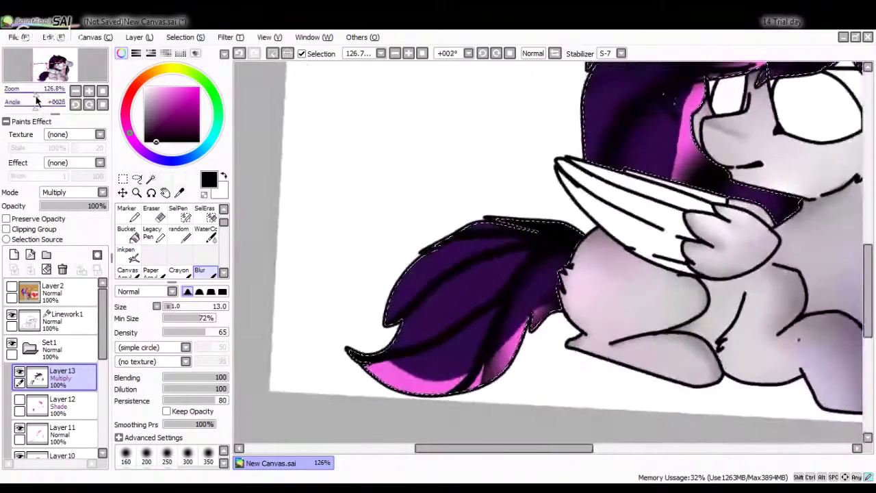
Blur the remaining black strands along the length of the tail at size 13, raising the density to 78.
scroll(383, 203, "up", 4)
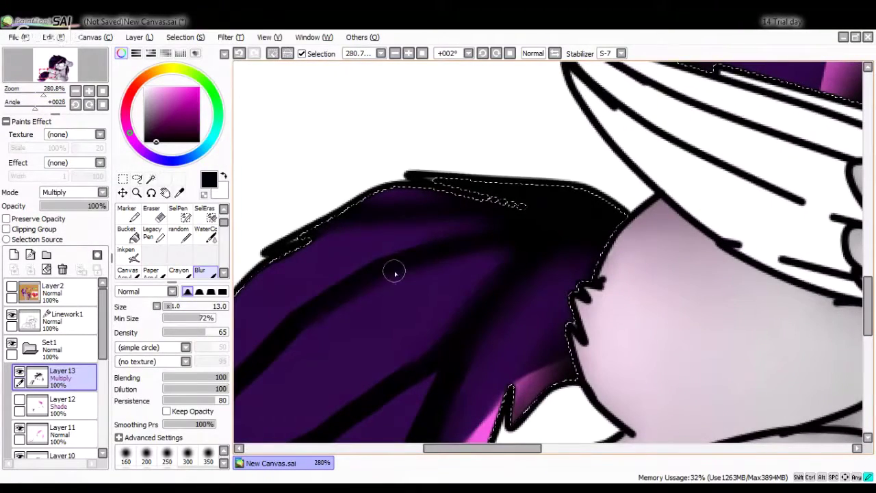
scroll(341, 310, "down", 4)
scroll(500, 192, "up", 4)
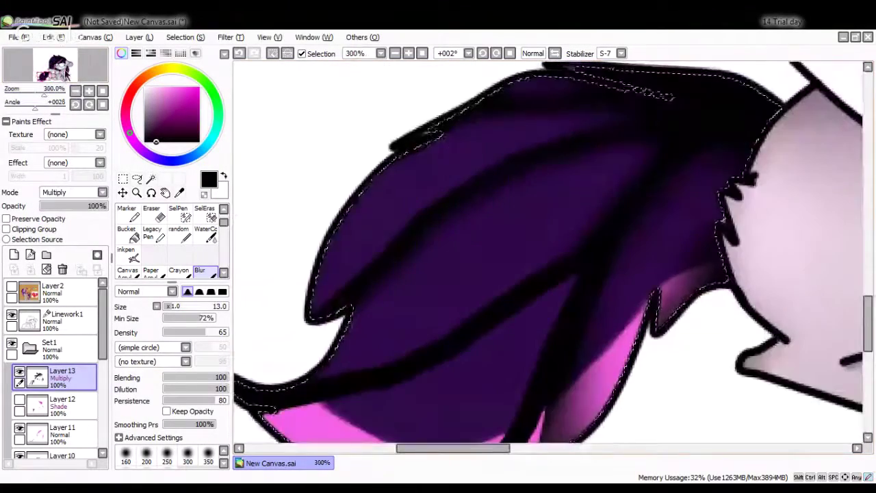
left_click_drag(500, 192, 356, 219)
left_click(213, 332)
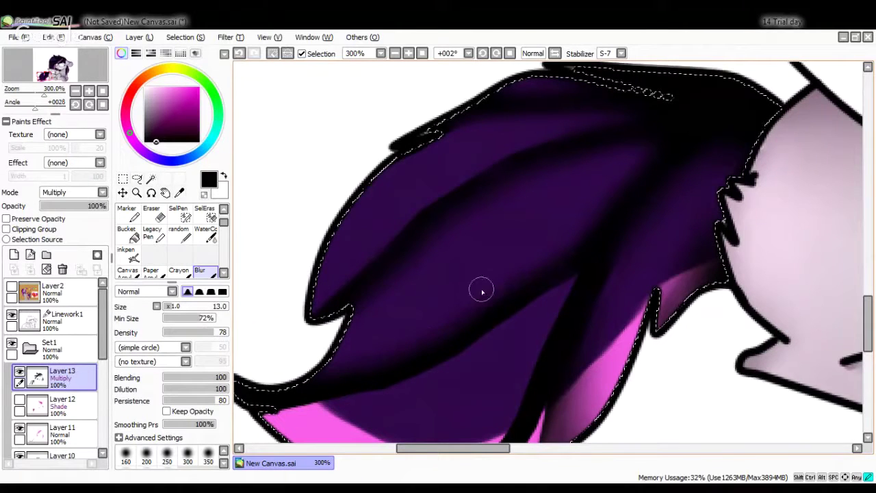
mouse_move(321, 374)
left_mouse_down()
mouse_move(579, 295)
mouse_move(281, 414)
left_mouse_up()
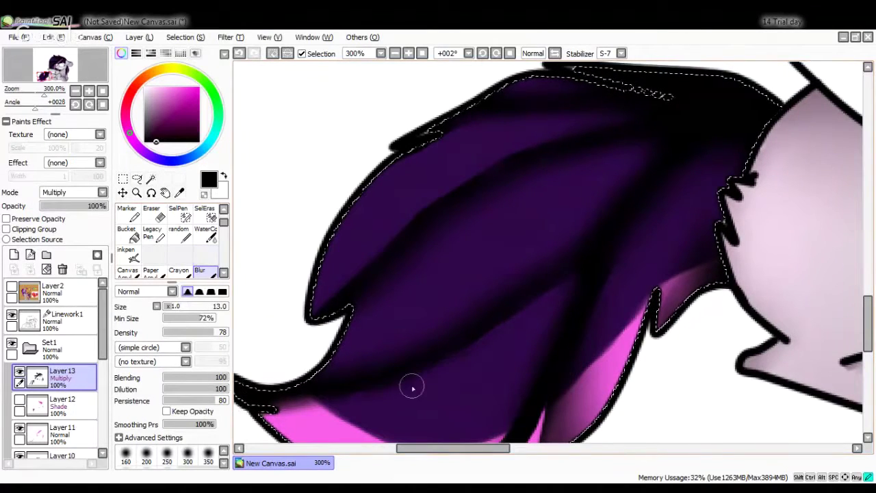
left_click_drag(413, 386, 363, 192)
scroll(574, 174, "down", 3)
left_click_drag(469, 376, 498, 318)
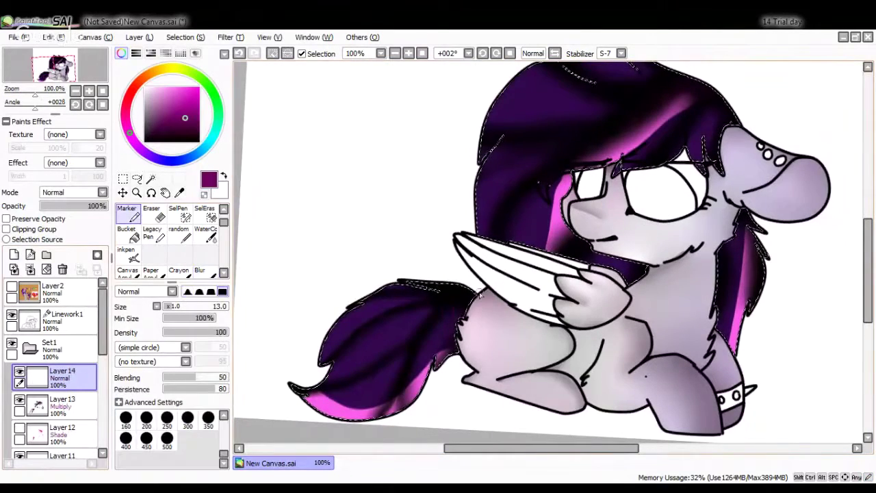
Shade the tail base, pink streaks and neck lock in dark magenta on Layer14 with the Marker at size 13, then blur it.
left_click_drag(481, 293, 456, 342)
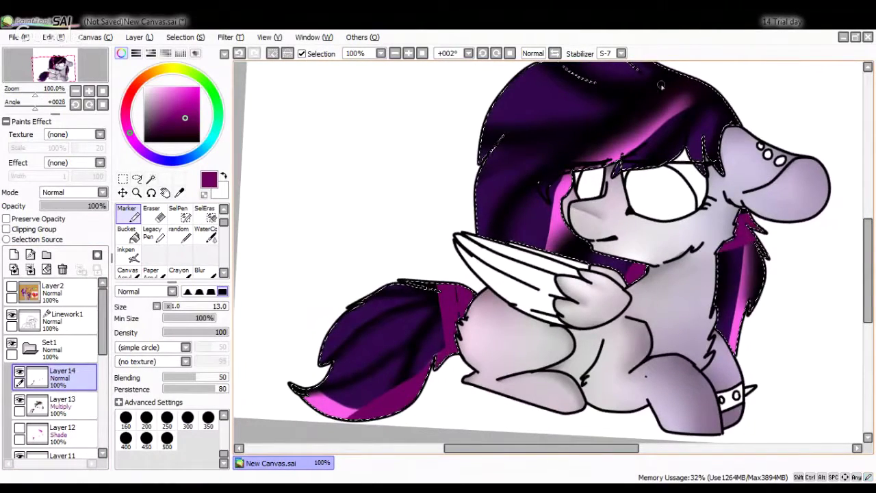
scroll(548, 253, "up", 3)
left_click(199, 269)
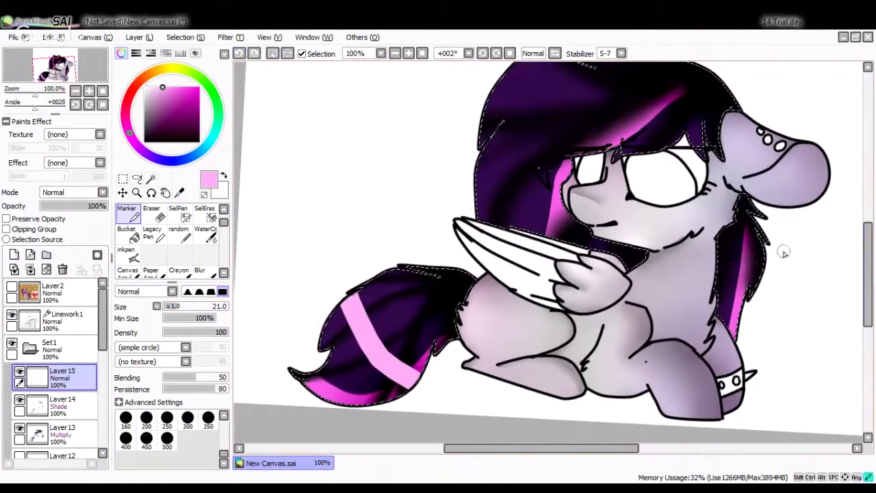
Try a light pink highlight band across the tail and mane on Layer15, using the Marker at size 21 and Blur.
scroll(783, 250, "up", 2)
mouse_move(527, 96)
left_mouse_down()
mouse_move(567, 182)
mouse_move(541, 110)
mouse_move(515, 72)
left_mouse_up()
scroll(73, 192, "down", 4)
left_click(199, 270)
key("ctrl+z")
Paint light grey highlight bands across the tail, mane and neck lock on Layer15 and set the layer to Luminosity.
left_click(127, 212)
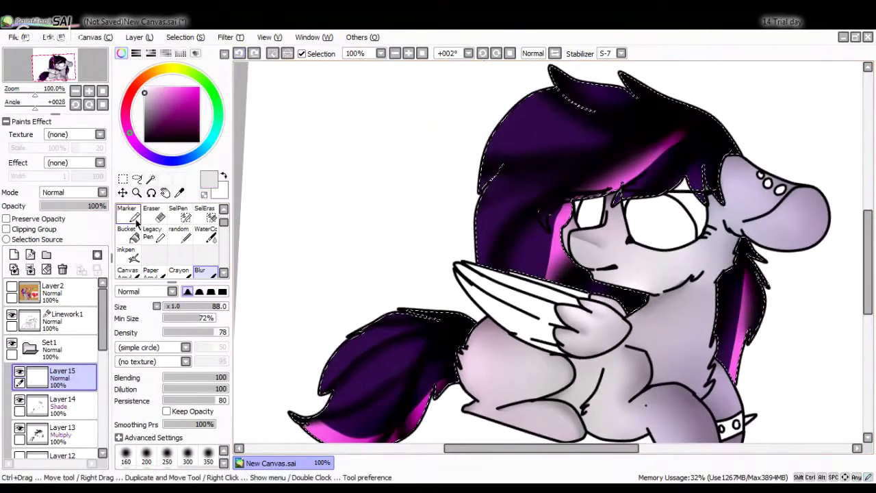
left_click_drag(343, 342, 418, 418)
left_click_drag(499, 123, 684, 178)
scroll(72, 192, "down", 4)
Blur the highlight bands on the tail and mane into a soft sheen at size 54 and density 93.
left_click(199, 270)
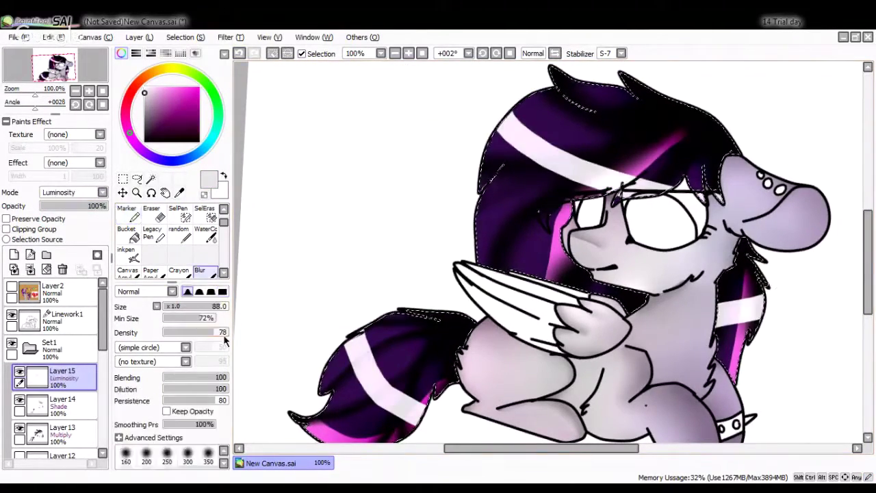
mouse_move(411, 356)
left_mouse_down()
mouse_move(362, 401)
mouse_move(601, 243)
left_mouse_up()
key("ctrl+z")
key("ctrl+z")
key("ctrl+z")
key("ctrl+z")
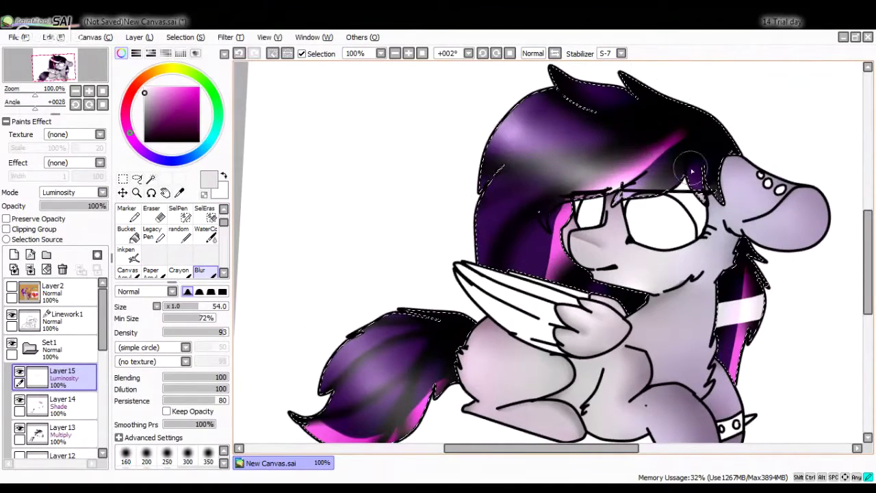
Draw a white zigzag shine line across the upper mane on new Layer16 with the Pencil at size 9.
left_click(14, 254)
left_click(128, 212)
left_click(224, 208)
left_click(128, 212)
scroll(548, 205, "up", 5)
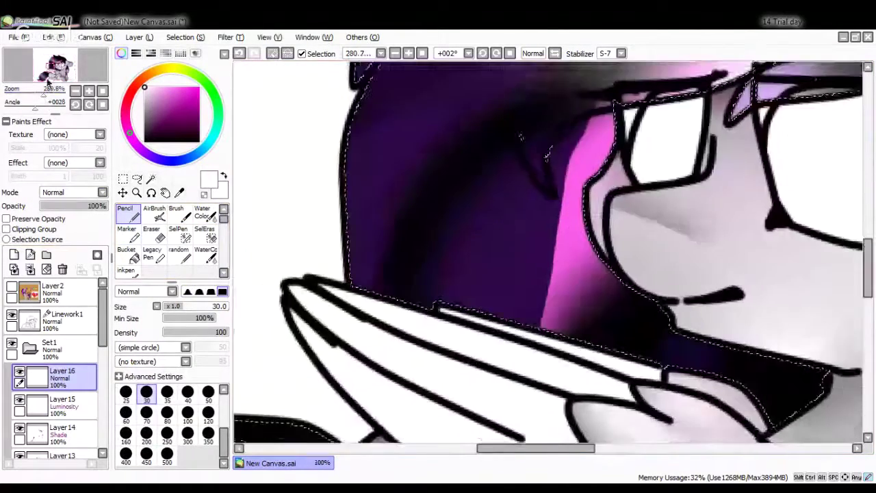
left_click_drag(311, 149, 462, 239)
left_click_drag(472, 252, 508, 275)
scroll(521, 286, "down", 5)
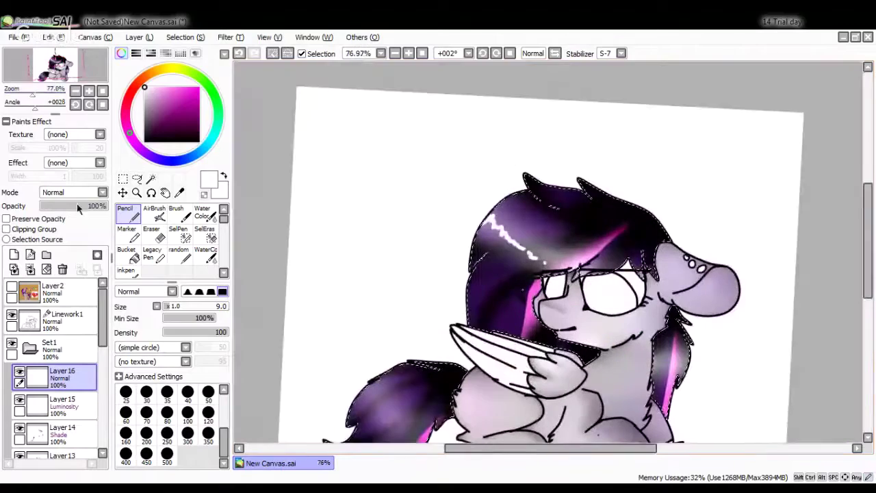
Lower Layer16's opacity to 73% and add matching white zigzag shine lines on the neck lock and tail.
left_click_drag(77, 206, 87, 206)
left_click_drag(656, 367, 678, 356)
scroll(548, 274, "down", 3)
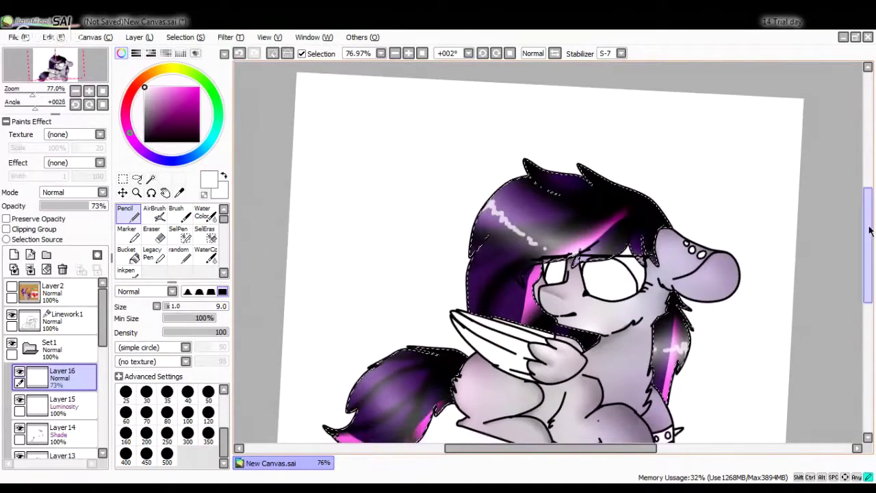
left_click_drag(369, 351, 393, 373)
left_click_drag(674, 267, 688, 338)
Airbrush a white glow over the mane and neck-lock shine on new Layer17 at size 28, and set the layer to Luminosity.
left_click(13, 254)
left_click(155, 212)
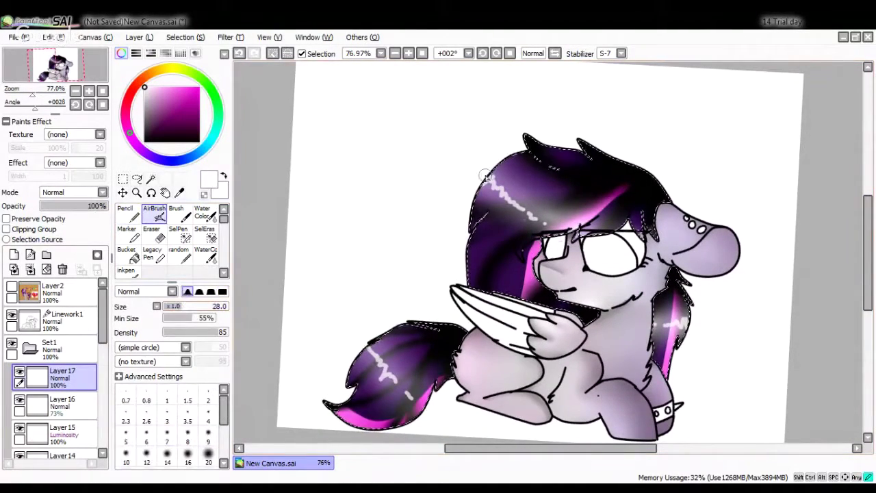
left_click_drag(485, 176, 541, 195)
left_click_drag(686, 304, 659, 327)
left_click(72, 193)
left_click(68, 243)
scroll(171, 240, "down", 2)
left_click(204, 255)
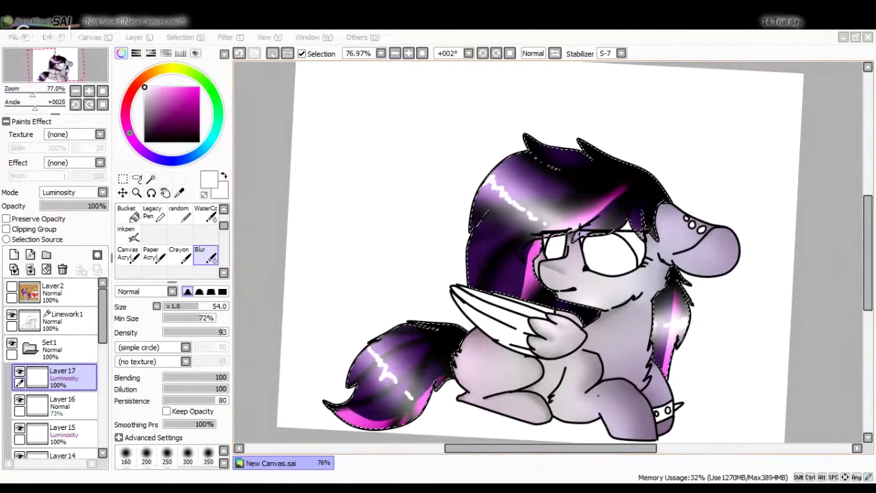
Set the zigzag shine layer, Layer16, to Overlay at 59% opacity, and return to Layer17.
left_click(61, 404)
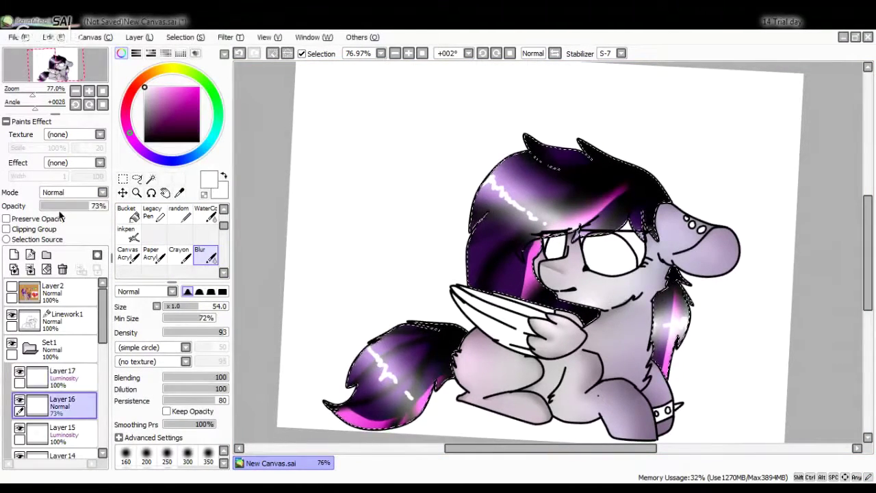
left_click(72, 193)
left_click(68, 233)
left_click_drag(89, 205, 78, 206)
left_click(62, 376)
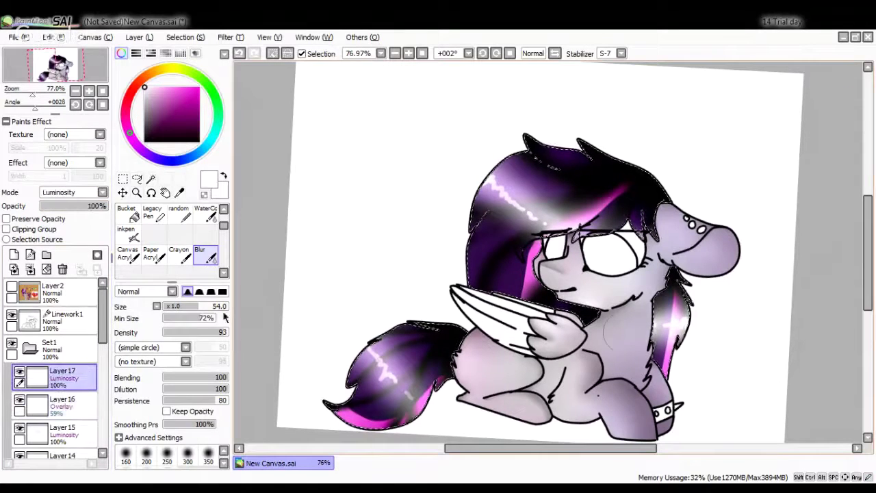
Select the eye, wing and wristband areas on Linework1 and paint the wing with the reference's gradient yellow on new Layer18.
key("ctrl+d")
left_click(614, 243, "ctrl")
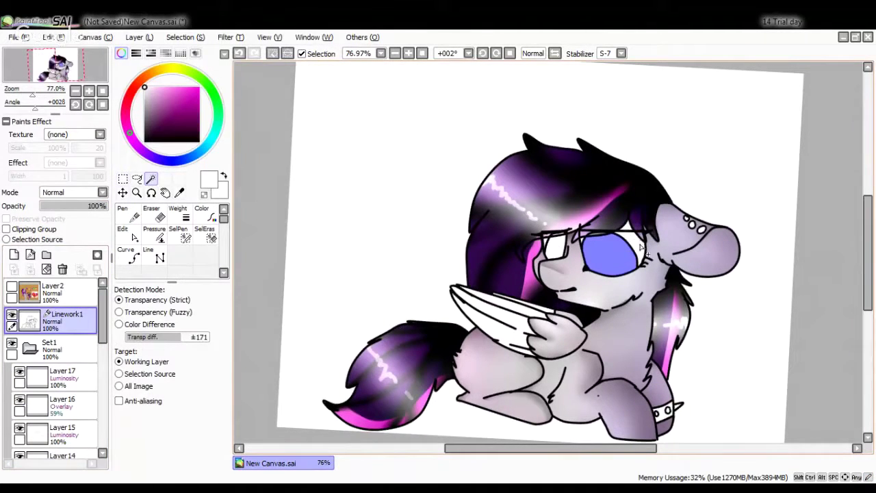
left_click(12, 291)
left_click(55, 291)
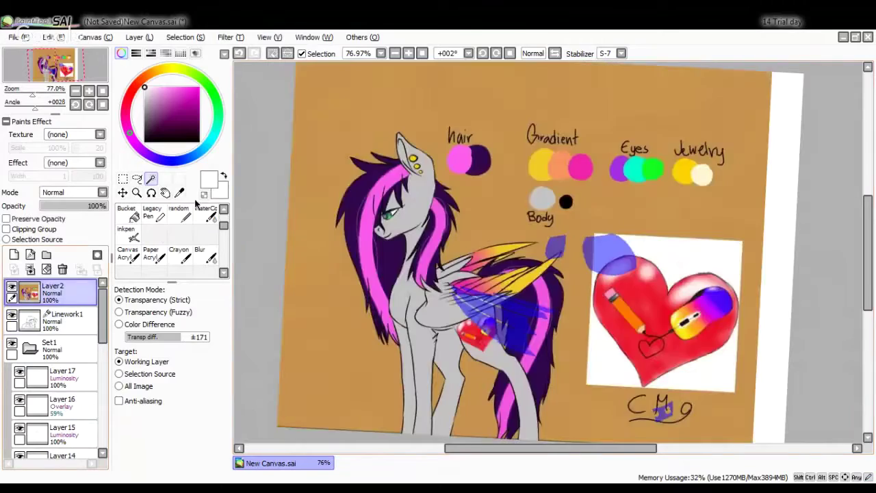
left_click(532, 169, "alt")
left_click(11, 291)
left_click(13, 254)
left_click_drag(521, 322, 427, 288)
Sample the reference's gradient orange and paint it across the middle of the wing with Canvas Acrylic at size 35.
left_click(12, 291)
left_click(555, 164, "alt")
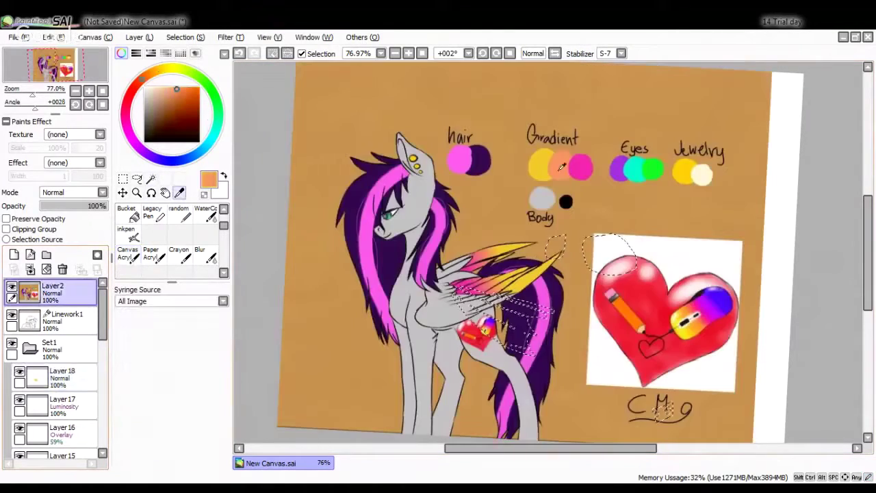
left_click(11, 291)
left_click(12, 291)
left_click(12, 291)
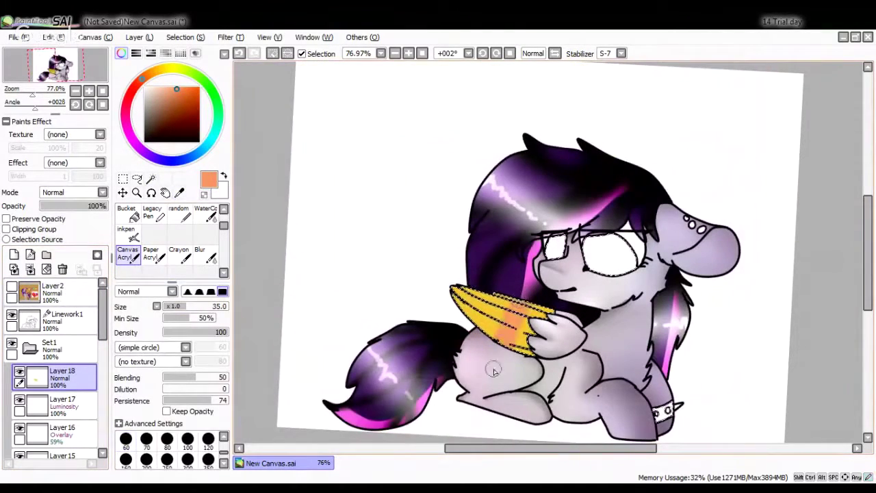
Sample the reference's gradient pink, paint it over the wing's outer end with the inkpen at size 24, and blend the colours.
left_click(12, 291)
left_click(456, 157, "alt")
left_click(12, 291)
left_click(127, 233)
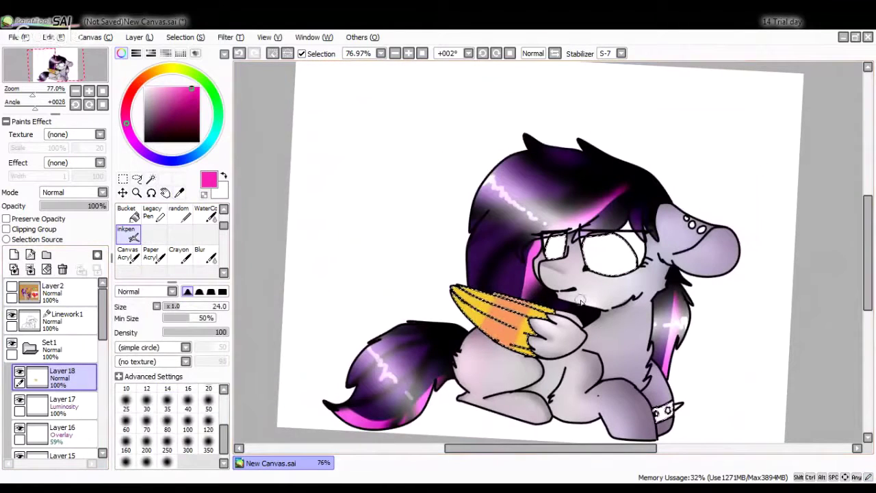
left_click_drag(479, 299, 466, 330)
key("b")
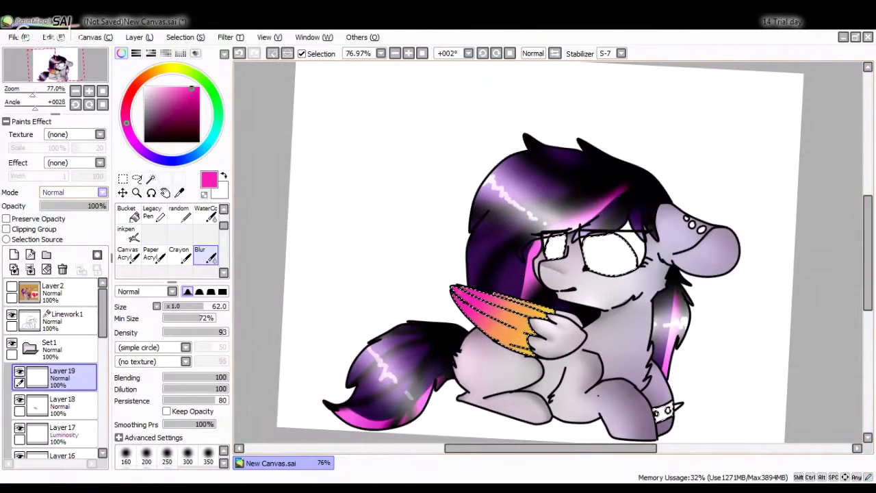
Shade the wing dark magenta on Layer19 in Shade mode at 33% opacity, and add a light pink highlight on Layer20 in Luminosity mode.
left_click_drag(479, 301, 527, 336)
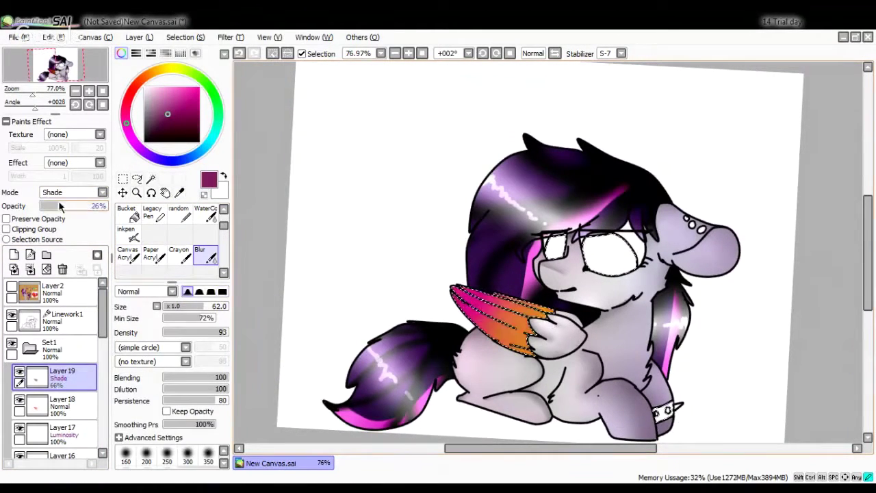
scroll(74, 192, "down", 4)
left_click(501, 285, "alt")
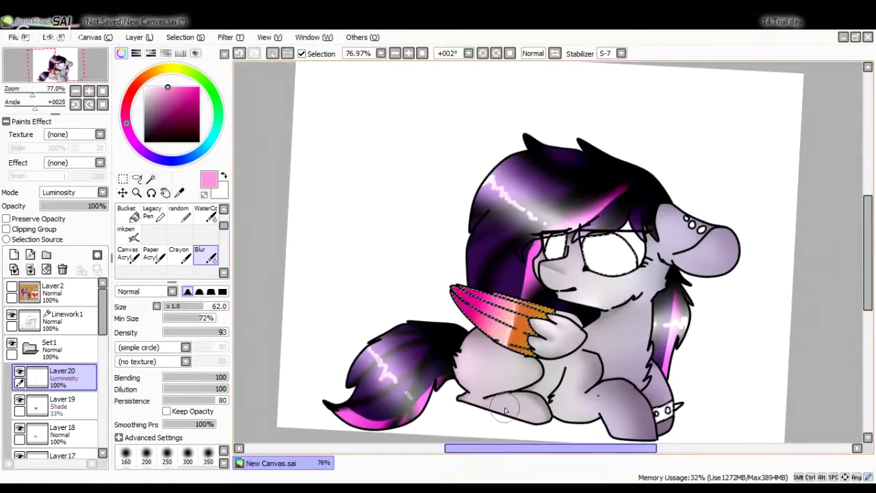
Add light pink Pencil highlights to the wing on new Layer21 at size 9, set to Luminosity at 36% opacity.
left_click(13, 254)
key("w")
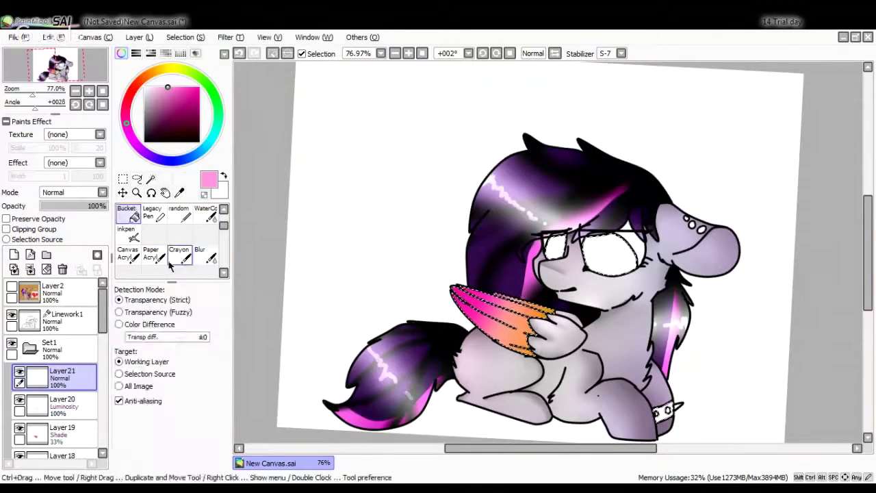
key("n")
scroll(74, 193, "down", 4)
left_click(79, 206)
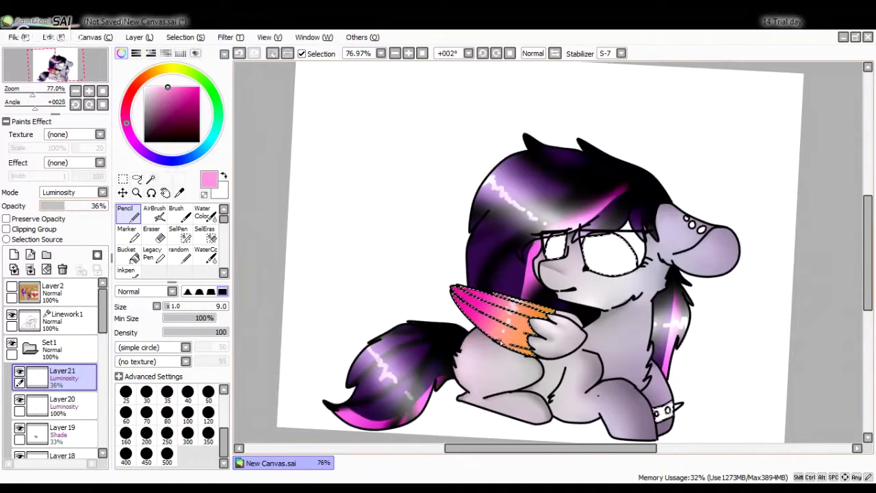
Darken the wing on new Layer22 and set the layer to Shade at 17% opacity.
left_click(14, 254)
scroll(73, 192, "down", 5)
left_click_drag(103, 206, 51, 205)
scroll(209, 266, "down", 2)
Paint a soft white highlight over the wing on new Layer23 and set the layer to Luminosity at 43% opacity.
key("ctrl+shift+n")
key("x")
key("n")
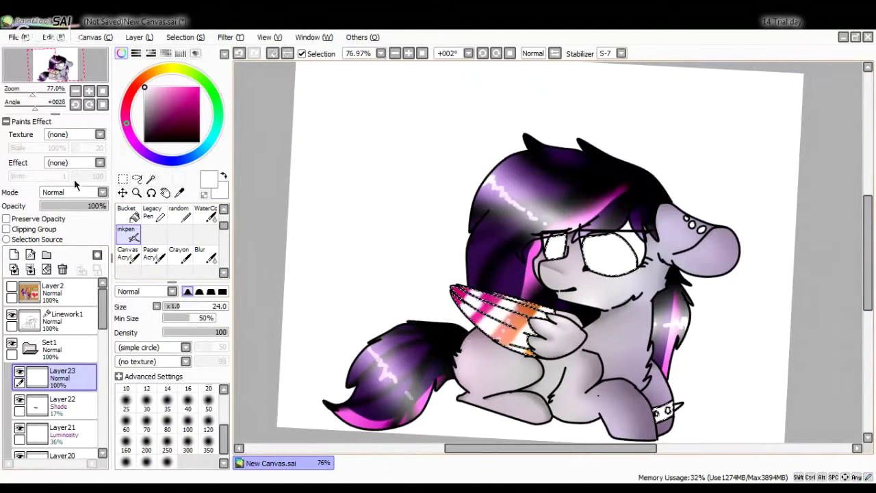
scroll(76, 191, "down", 4)
left_click(201, 253)
left_click_drag(100, 206, 70, 208)
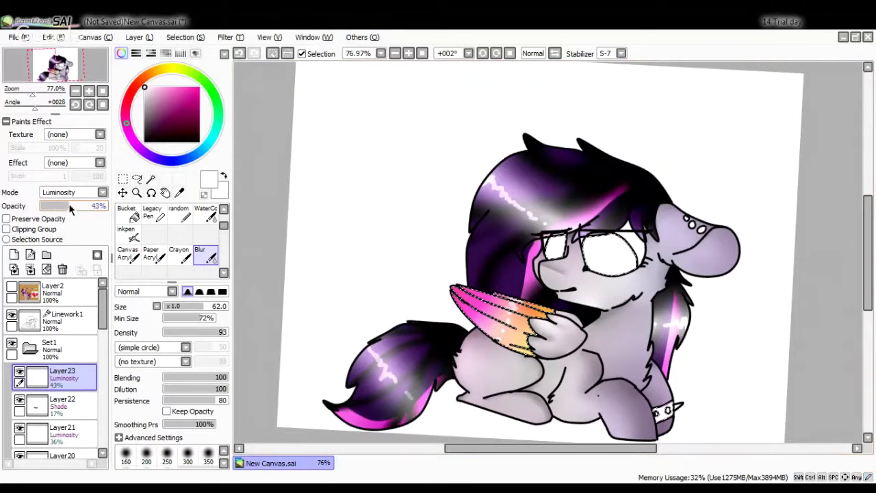
Delete wing highlight layers Layer21 and Layer23, and set Layer22 to 38% and Layer19 to 13% opacity.
left_click(62, 432)
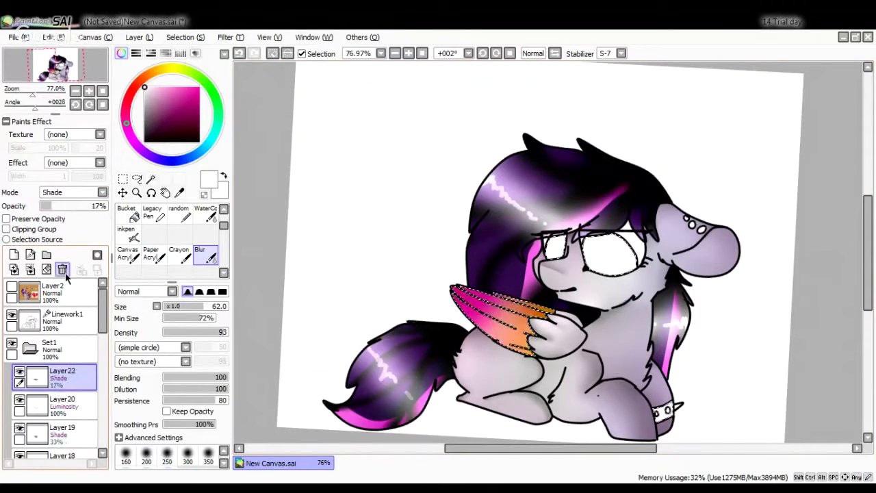
left_click_drag(68, 205, 52, 212)
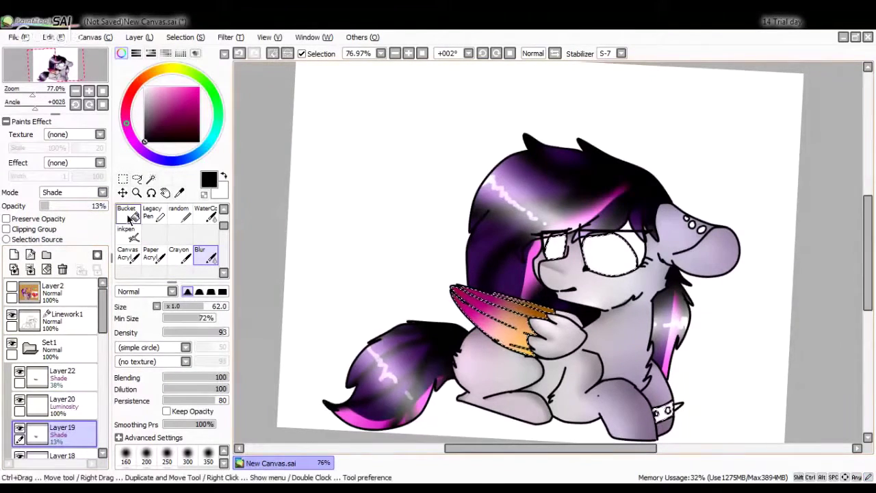
Fill the wristband black on new Layer23 and paint a grey highlight across it on Layer24 in Luminosity mode.
left_click_drag(31, 94, 52, 95)
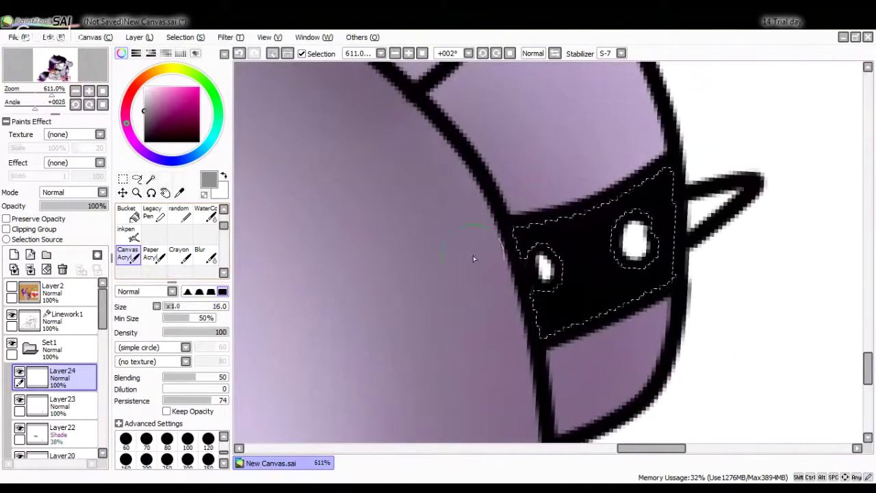
mouse_move(586, 216)
left_mouse_down()
mouse_move(575, 322)
mouse_move(592, 206)
left_mouse_up()
left_click(73, 192)
left_click(200, 254)
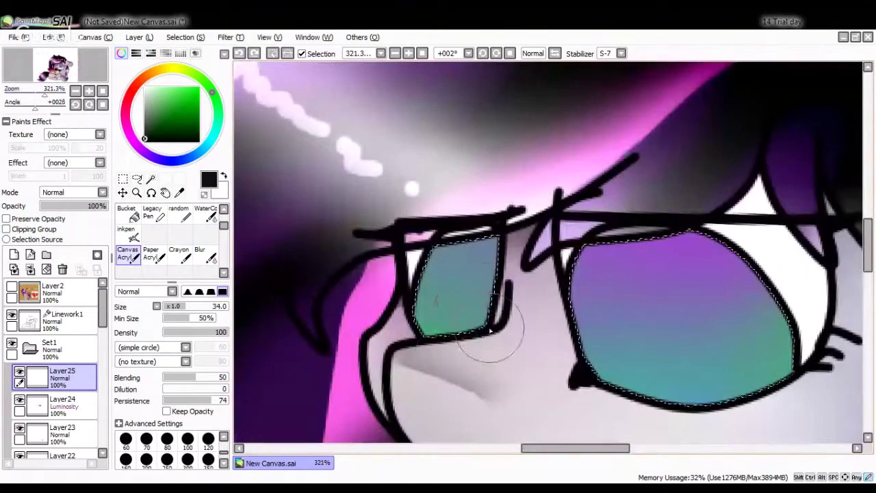
Paint dark pupils in both eyes on Layer25 at 74% opacity, and darken the upper irises on Layer26 in Overlay mode.
mouse_move(504, 333)
left_mouse_down()
mouse_move(629, 317)
mouse_move(583, 333)
mouse_move(671, 328)
left_mouse_up()
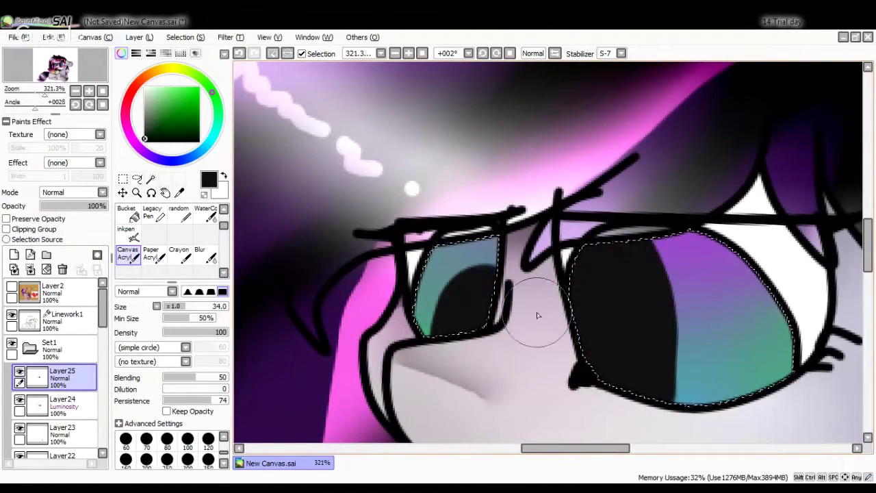
mouse_move(44, 94)
left_mouse_down()
mouse_move(32, 92)
mouse_move(53, 98)
left_mouse_up()
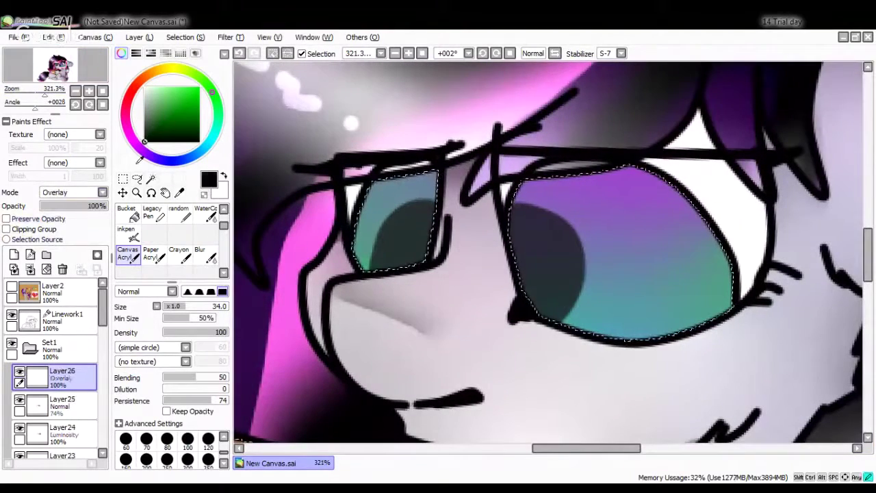
left_click(202, 253)
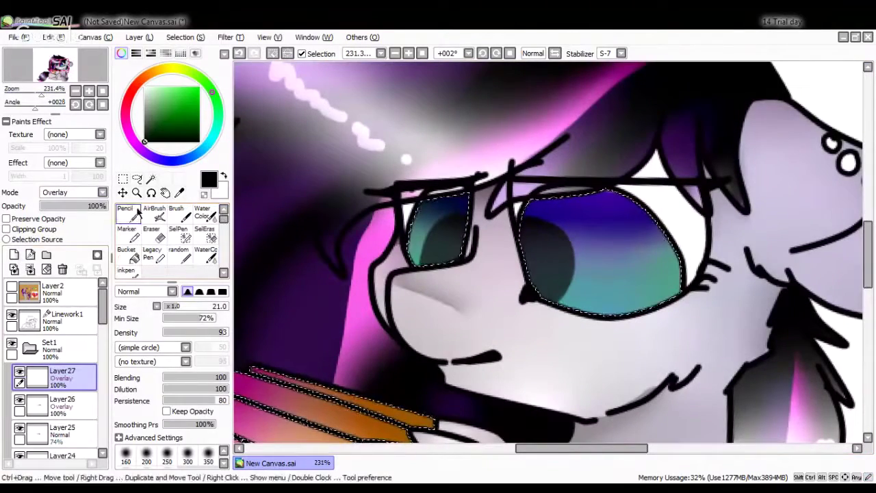
Draw a dark curved line down the larger iris on Layer27 with the Pencil at size 9, set it to Multiply and soften it.
key("ctrl")
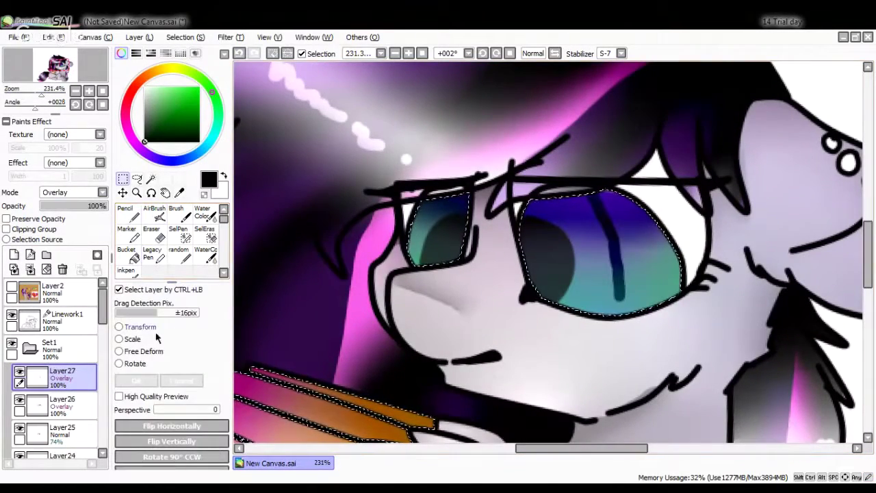
key("ctrl+z")
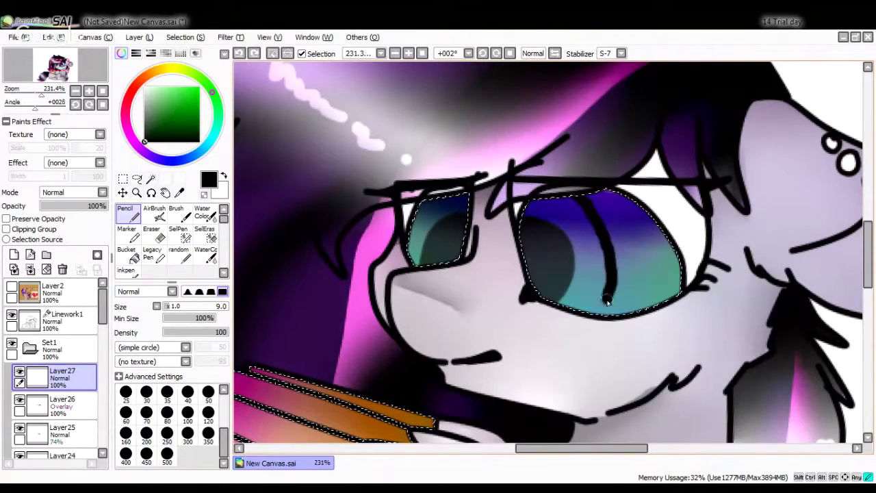
key("b")
key("ctrl+y")
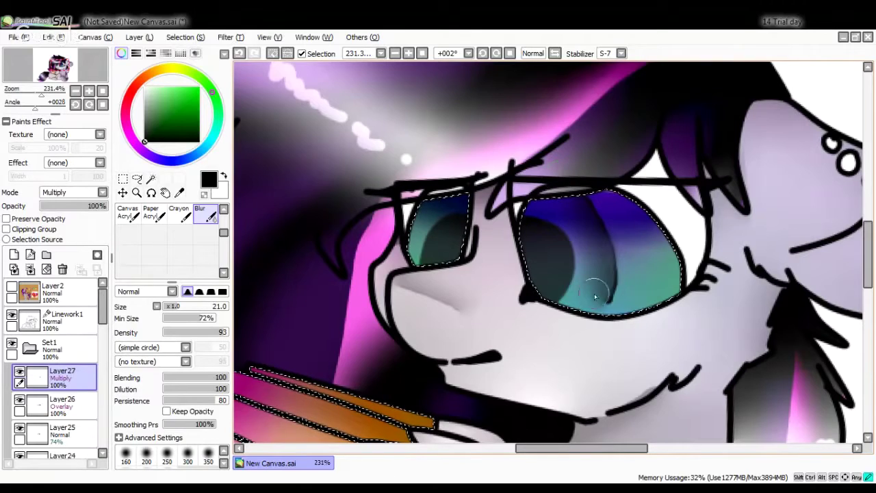
Shade the upper irises on Layer28 in Shade mode at 73%, and paint a white lower highlight on Layer29 in Luminosity mode at 37%.
left_click_drag(524, 229, 652, 236)
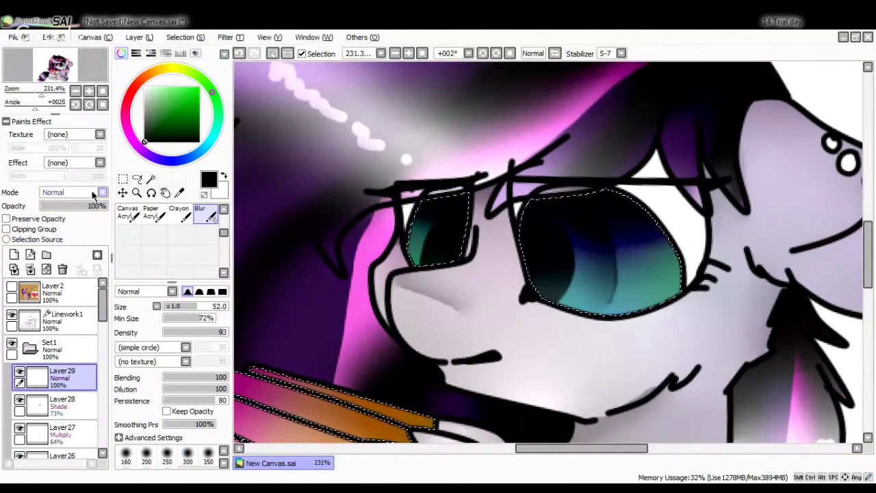
scroll(94, 195, "down", 4)
left_click(127, 212)
left_click_drag(61, 213, 65, 213)
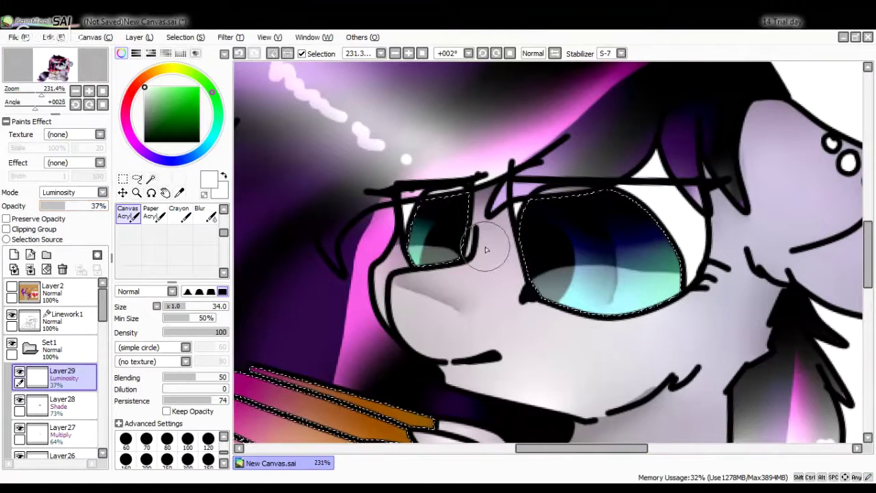
key("ctrl+minus")
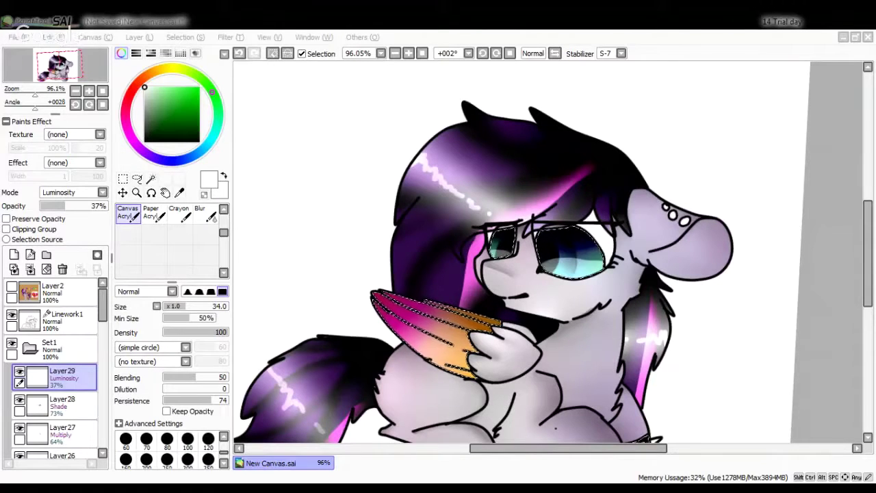
Add a soft white glow to the lower irises on new Layer30, set to Luminosity at 50%, and lower Layer29 to 25% opacity.
left_click(252, 418)
key("b")
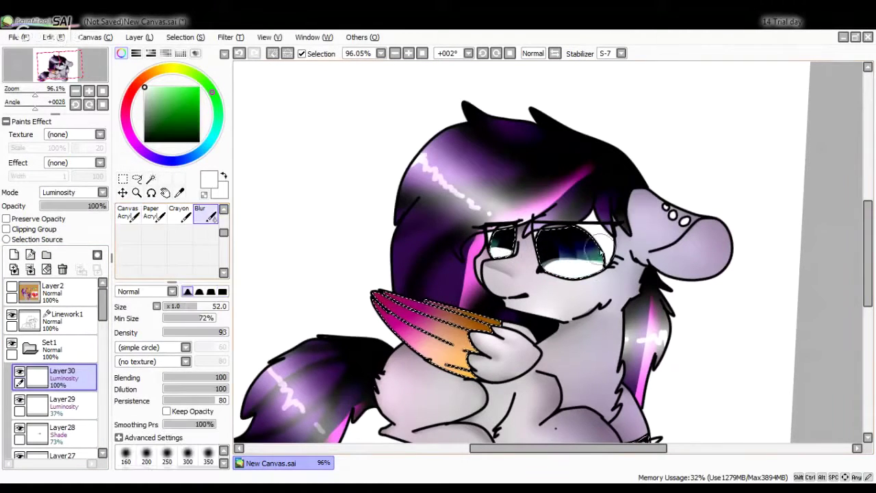
left_click(62, 403)
left_click(66, 210)
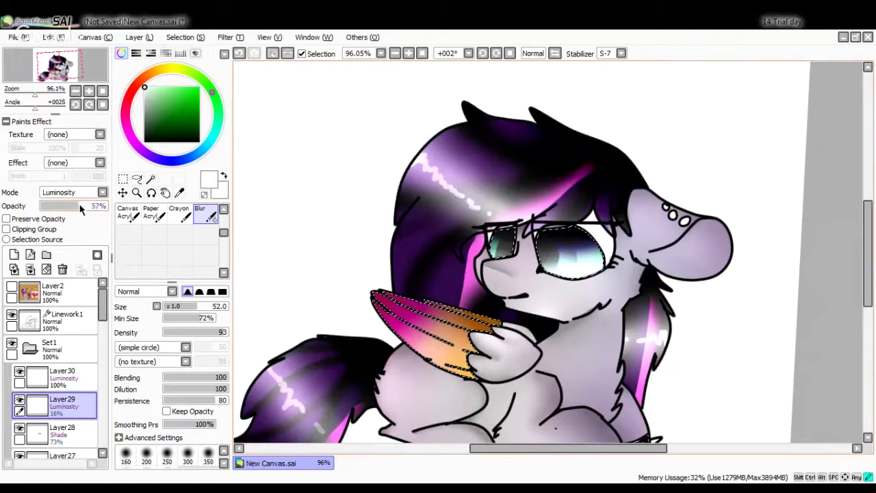
left_click_drag(80, 209, 56, 207)
left_click(61, 376)
left_click(72, 206)
Paint a white reflection on the lower irises on new Layer31 with Canvas Acrylic at size 34, and set the layer to 49% opacity.
left_click(14, 255)
left_click(128, 213)
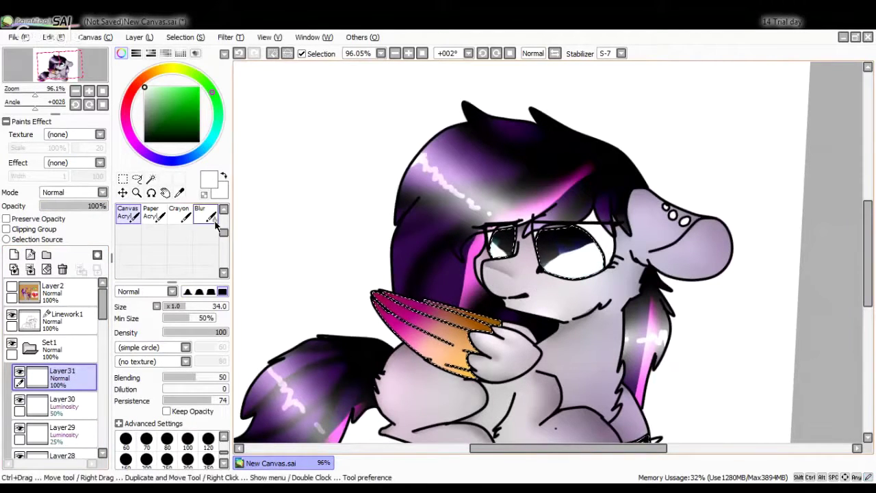
scroll(216, 226, "up", 3)
Paint bright green over the irises on Layer32 in Overlay mode with the Marker at size 37, and blend it.
key("e")
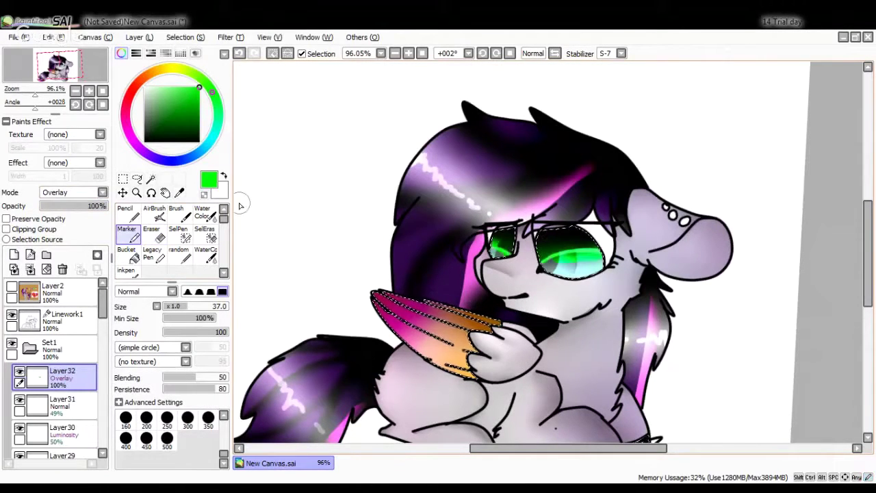
scroll(216, 232, "down", 3)
left_click(204, 253)
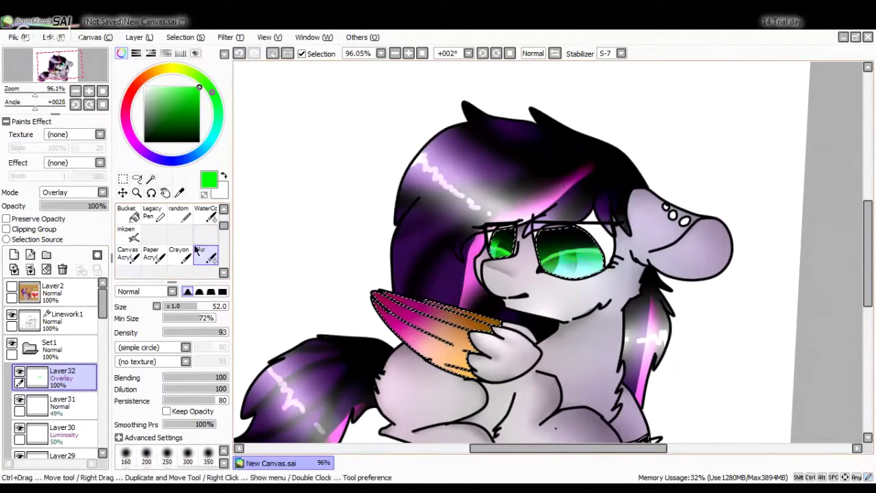
Lower the green iris layer, Layer32, to 48% opacity and move it below Layer31.
left_click_drag(102, 205, 68, 205)
left_click_drag(54, 375, 55, 411)
left_click_drag(69, 205, 62, 206)
Paint a white glow in the eyes on Layer33, place it above Layer31 in Overlay mode at 45%, and lower Layer31 to 18% opacity.
scroll(72, 192, "down", 1)
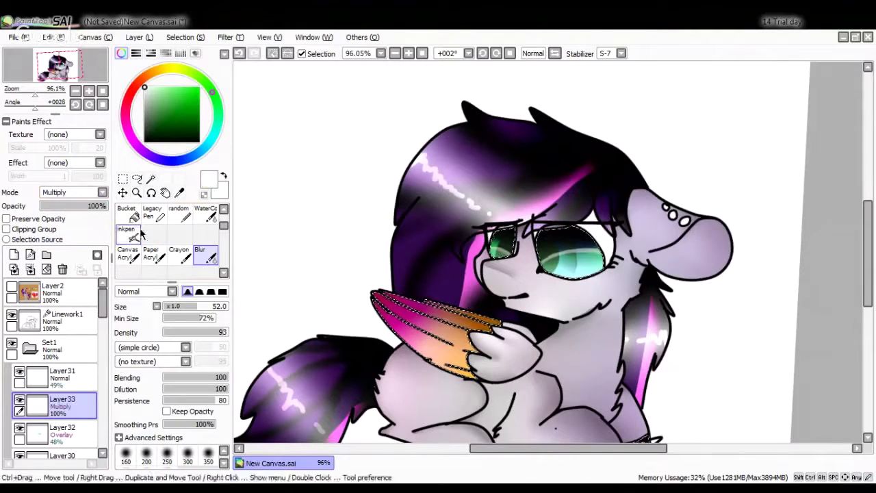
left_click(128, 233)
left_click_drag(55, 404, 69, 373)
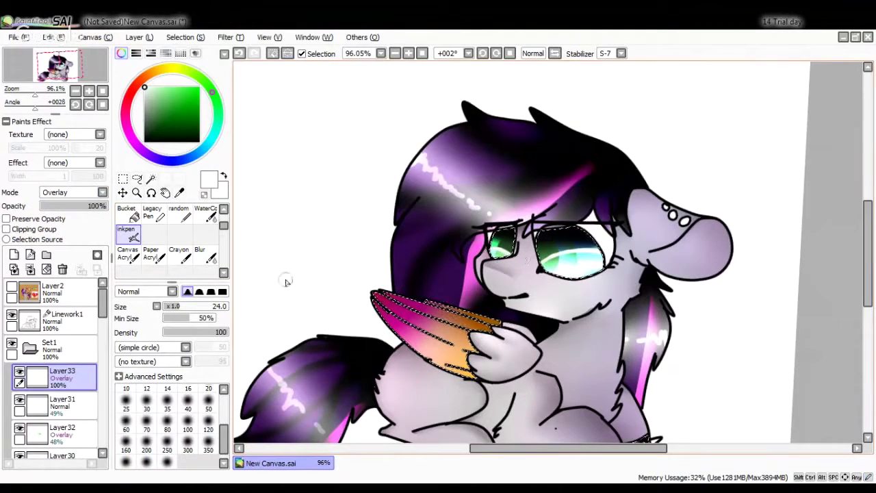
left_click(61, 404)
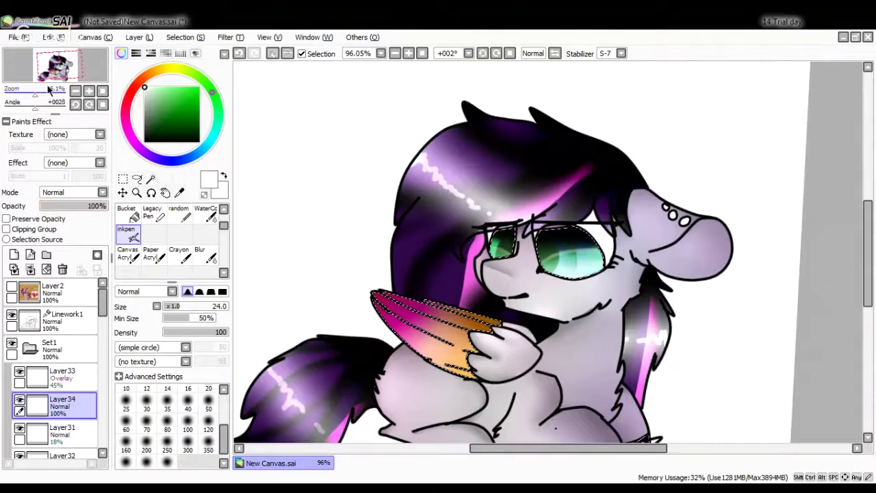
Paint iris detail on Layer34 with the inkpen and lower the layer to 45% opacity.
left_click_drag(50, 91, 68, 91)
mouse_move(384, 205)
left_mouse_down()
mouse_move(391, 231)
mouse_move(529, 239)
mouse_move(518, 221)
mouse_move(390, 235)
left_mouse_up()
left_click_drag(68, 91, 76, 91)
left_click_drag(96, 206, 83, 206)
Paint a white reflection across the larger iris on new Layer35, soften it, and lower the layer to 35% opacity.
left_click(15, 254)
key("x")
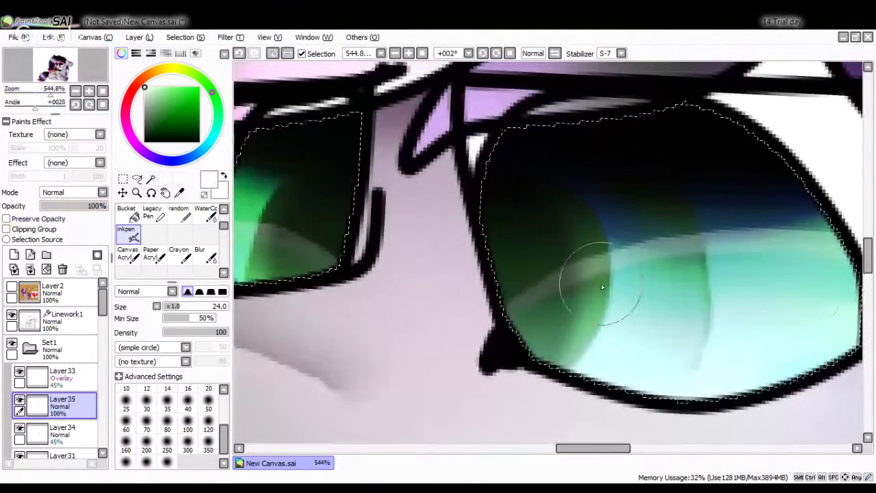
left_click_drag(603, 287, 685, 308)
left_click(201, 255)
left_click_drag(75, 91, 41, 91)
left_click_drag(96, 206, 66, 206)
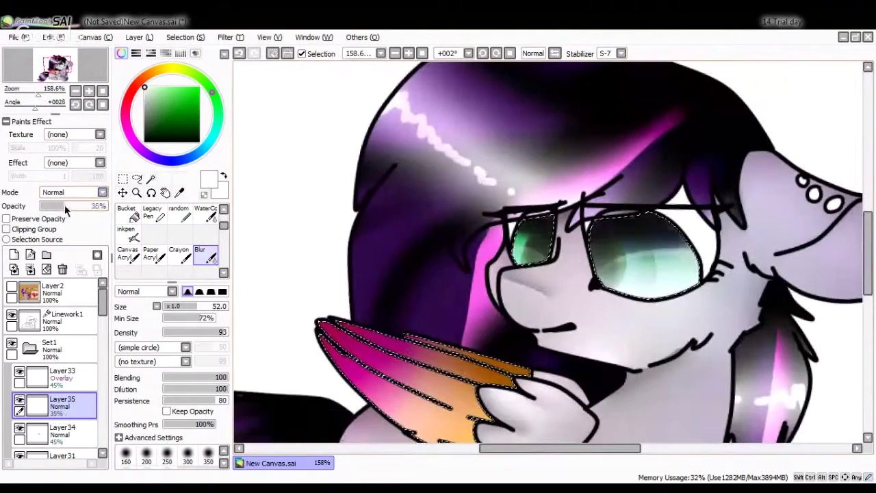
Lower Layer35 to 20% opacity and tint the irises pale yellow on new Layer36 in Multiply mode.
left_click(170, 69)
key("n")
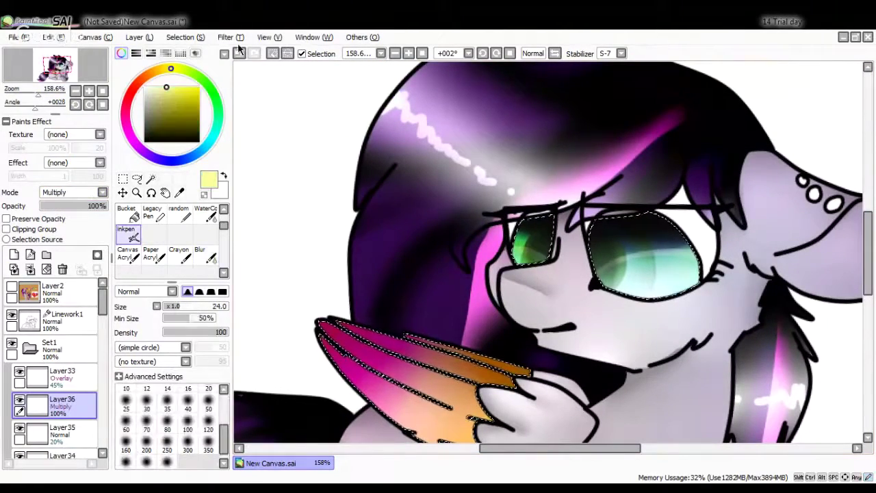
key("Up")
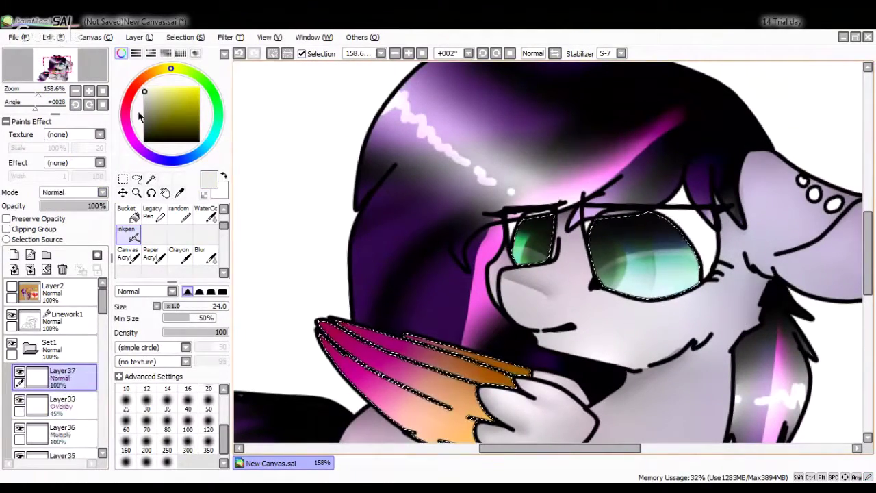
Paint white highlights in both irises on Layer37 with the Pencil, then set the layer to Overlay at 95% opacity.
left_click(144, 87)
key("n")
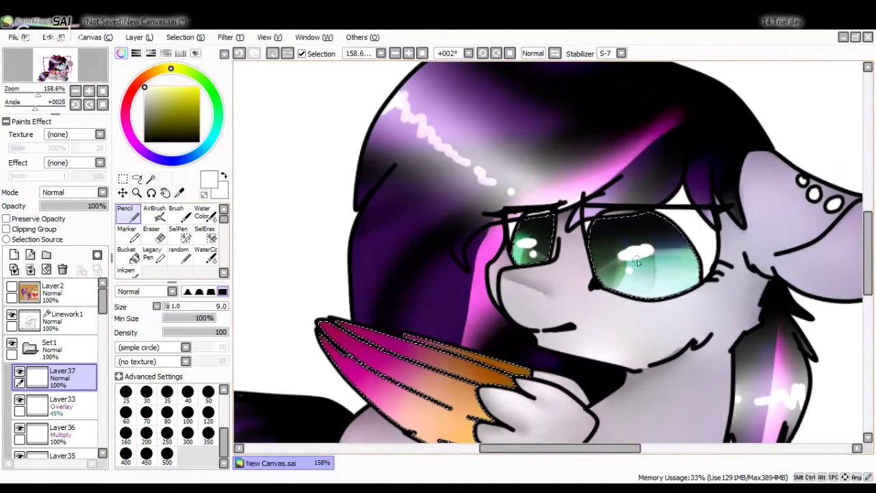
key("e")
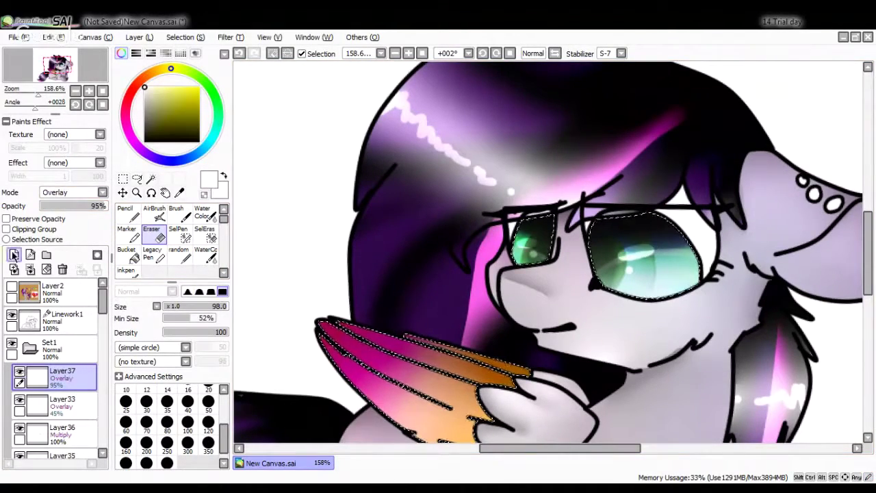
Airbrush a white glow over the eyes on new Layer38 and lower the layer to 40% opacity.
left_click(13, 254)
key("v")
left_click_drag(31, 92, 39, 92)
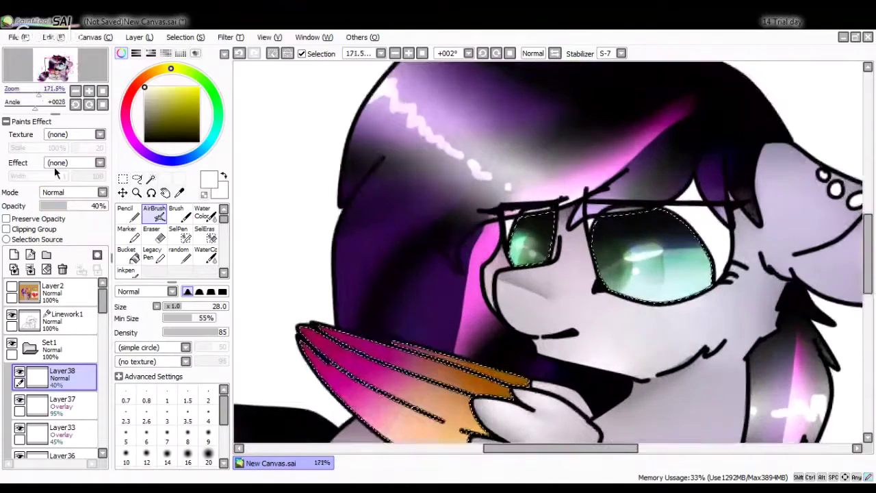
Move Layer33 below Layer36 and set opacities to 91% for Layer37, 100% for Layer33, 0% for Layer35 and 4% for Layer34.
left_click(61, 403)
left_click(61, 432)
left_click(83, 205)
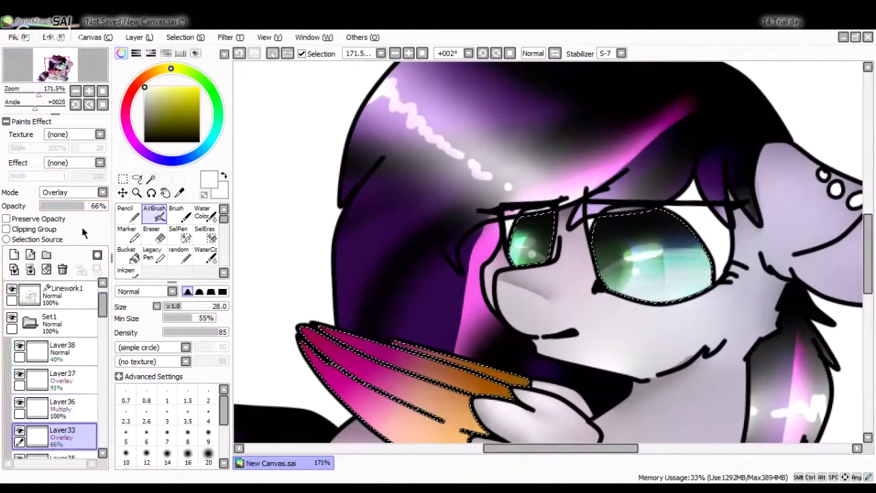
left_click(77, 457)
left_click(61, 415)
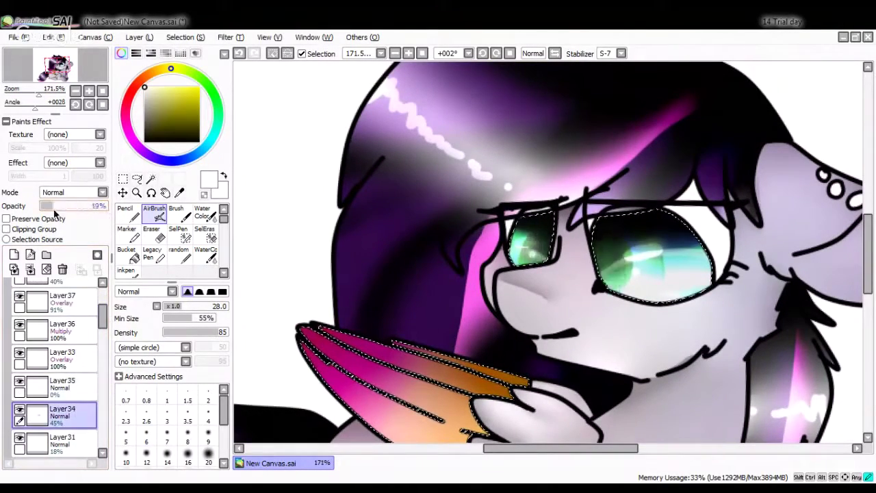
Paint white reflections in both irises with the Pencil on new Layer39 and set the layer to Shade mode.
key("ctrl+shift+n")
key("n")
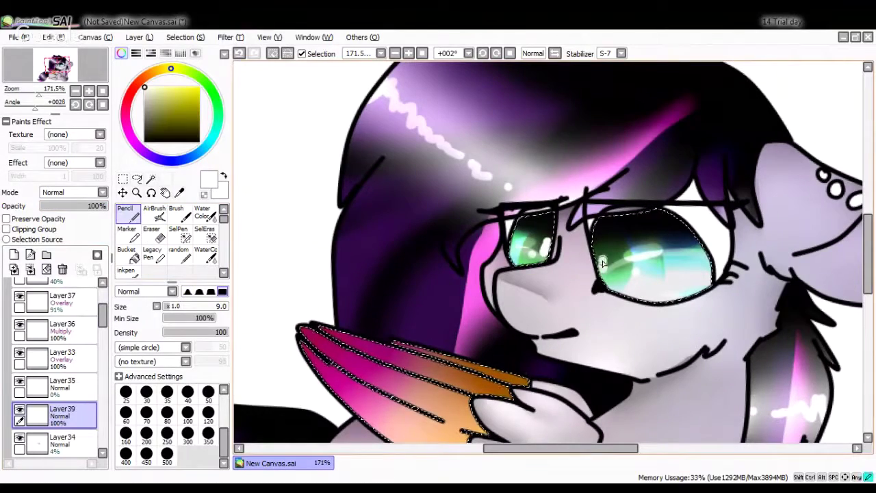
left_click(546, 259, "ctrl+shift")
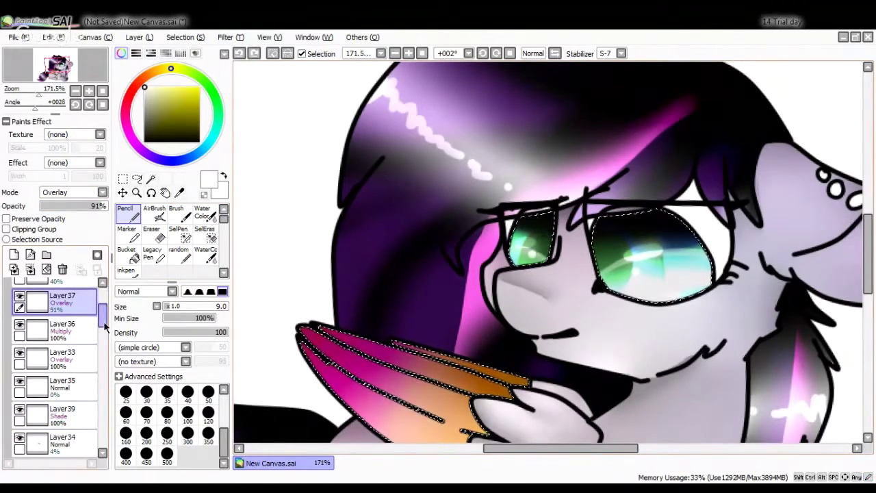
left_click(546, 235, "ctrl+shift")
Lower the opacity of the eye glow layer, Layer38, to 8%.
scroll(410, 205, "down", 5)
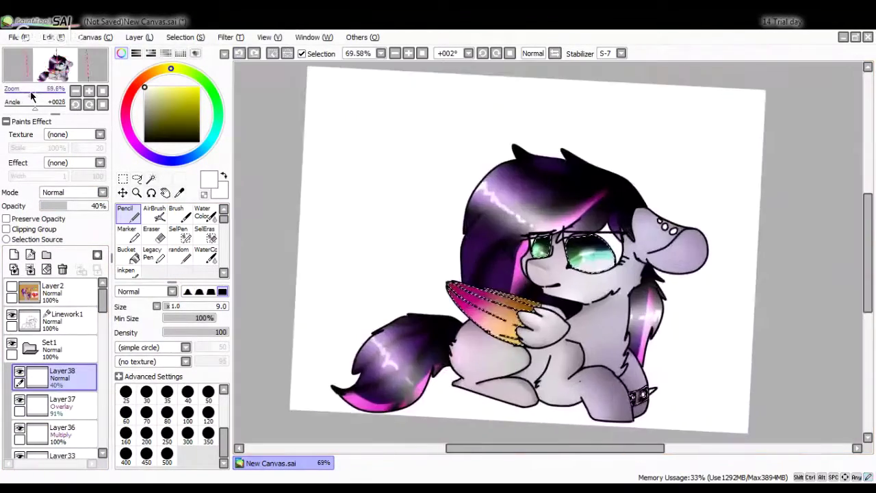
left_click(27, 352)
left_click(19, 372)
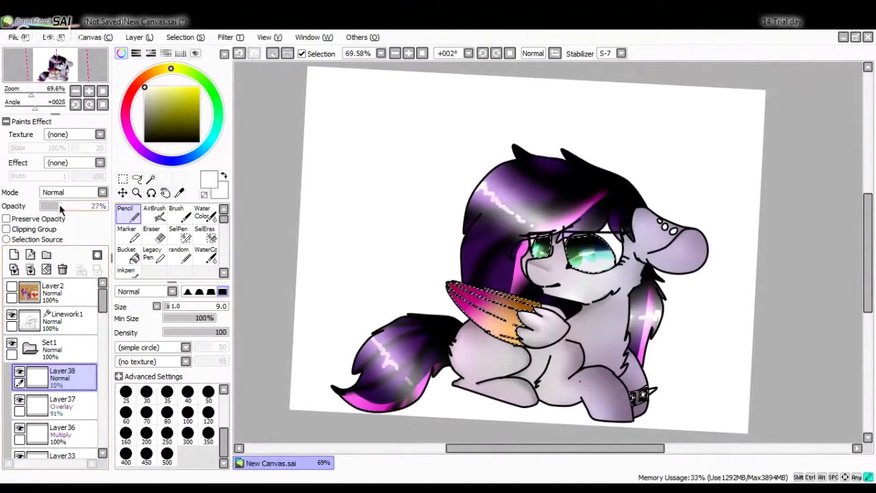
Add Layer40, select the eye white and ear studs from the linework, and airbrush soft blue shading on the eye white.
left_click(122, 193)
left_click(150, 178)
key("ctrl+d")
left_click(14, 254)
left_click(315, 171)
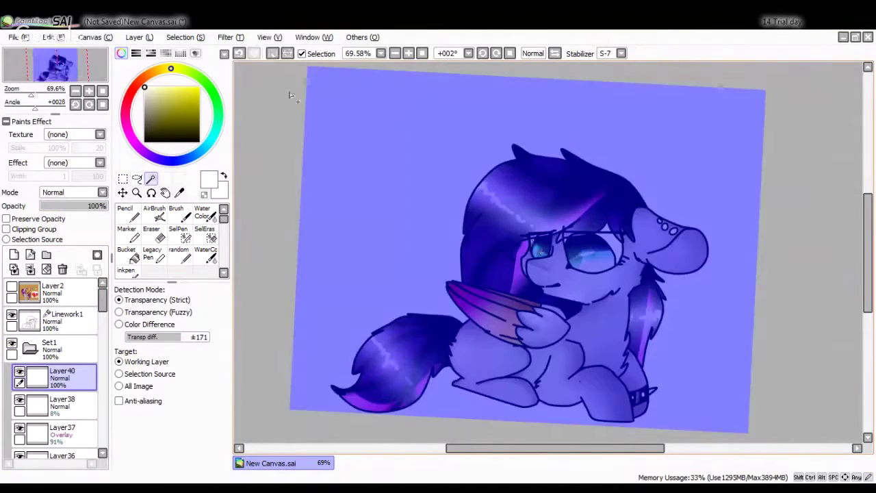
left_click(65, 318)
scroll(308, 172, "up", 6)
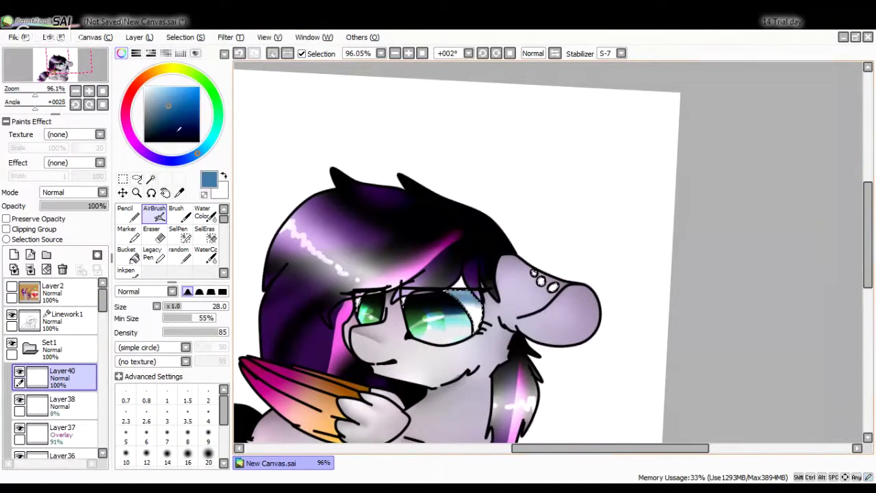
key("b")
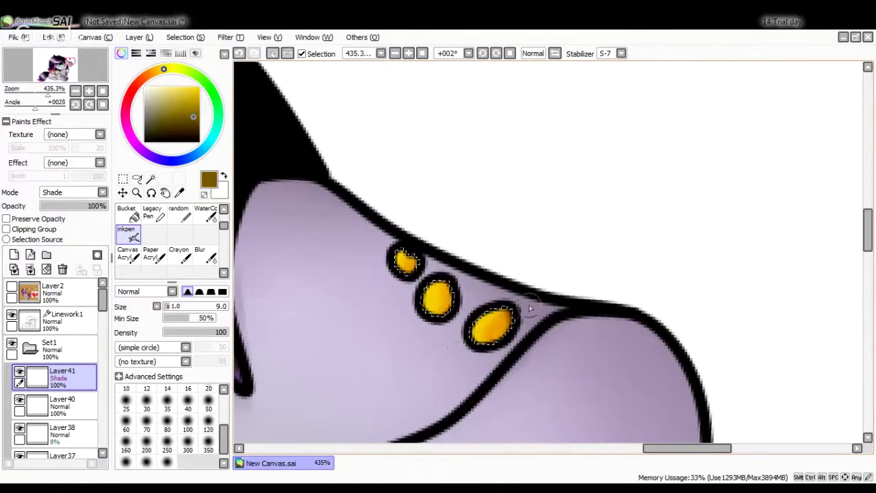
Soften the gold shading on the ear studs and add darker shading on new Layer42 in Multiply mode at 52% opacity.
key("b")
key("ctrl+shift+n")
key("n")
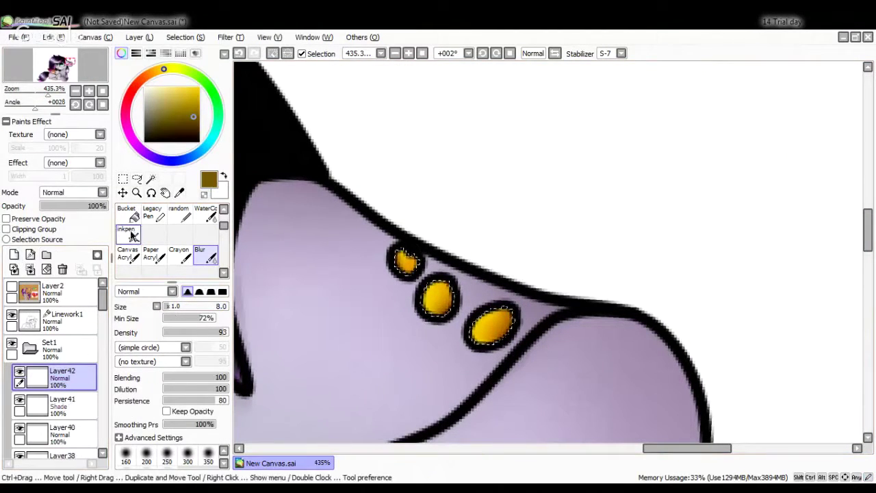
key("b")
mouse_move(102, 205)
left_mouse_down()
mouse_move(74, 205)
mouse_move(84, 205)
left_mouse_up()
Paint highlights on the ear studs, using Layer43 at 67% opacity and white shine on Layer44 at 73%.
key("ctrl+shift+n")
left_click(438, 298, "alt")
key("n")
key("ctrl+shift+n")
left_click(156, 91)
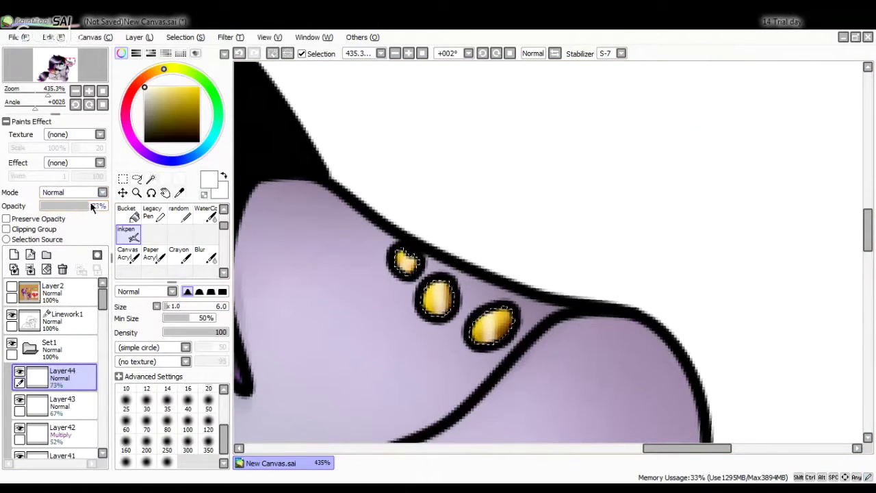
Airbrush white over the eye whites on new Layer45 and soften it with Blur.
scroll(438, 274, "down", 5)
scroll(367, 318, "up", 3)
key("ctrl+shift+n")
key("a")
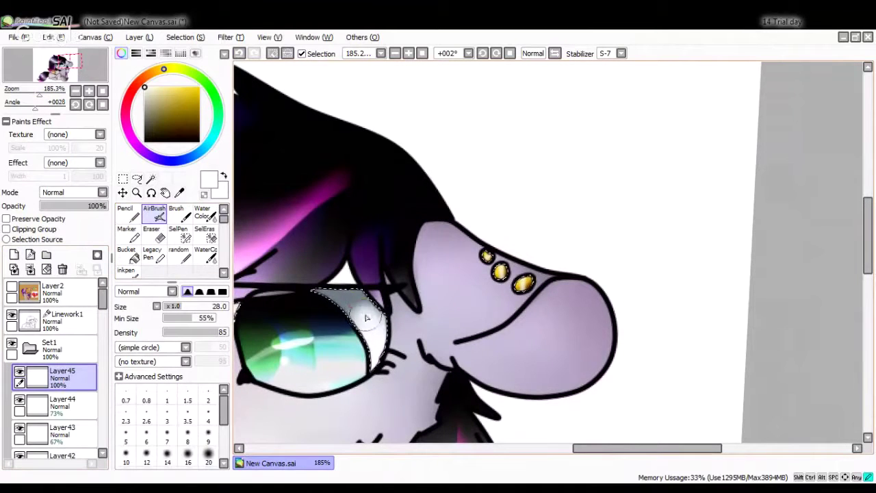
scroll(367, 317, "down", 2)
key("b")
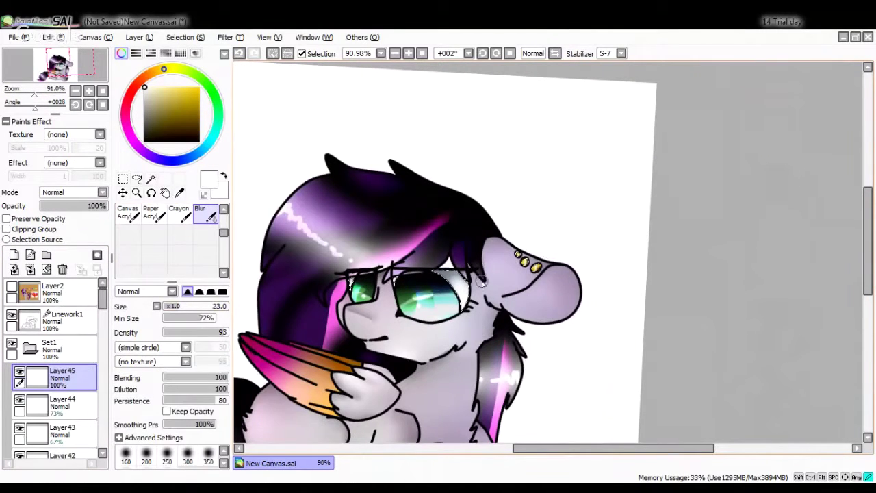
left_click_drag(481, 281, 590, 206)
Reset the canvas rotation, select the entire canvas and add Layer46 beneath Layer3 for the background.
left_click(150, 179)
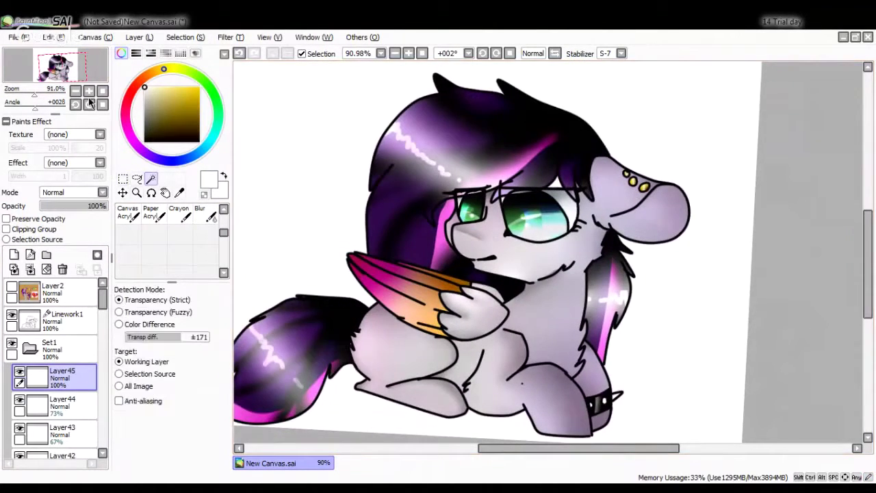
scroll(479, 253, "down", 2)
key("End")
left_click(336, 186)
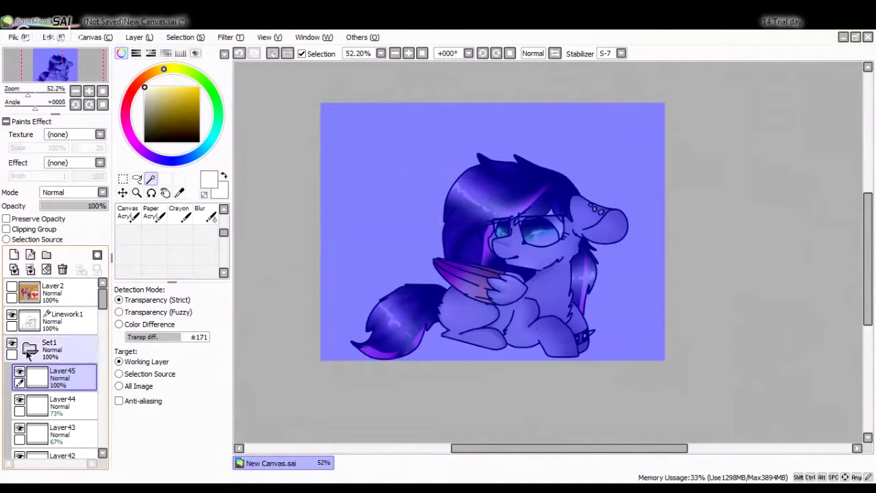
scroll(55, 370, "down", 10)
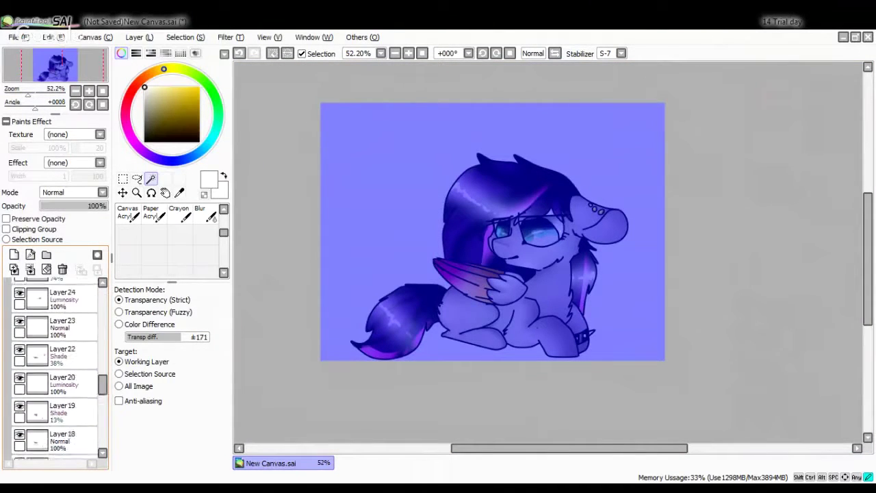
scroll(55, 370, "down", 10)
left_click(62, 441)
Paint a black ground beneath the pony with the Canvas Acrylic brush at size 100 and enable Clipping Group on Layer46.
left_click(190, 122)
left_click(127, 212)
left_click_drag(663, 336, 319, 329)
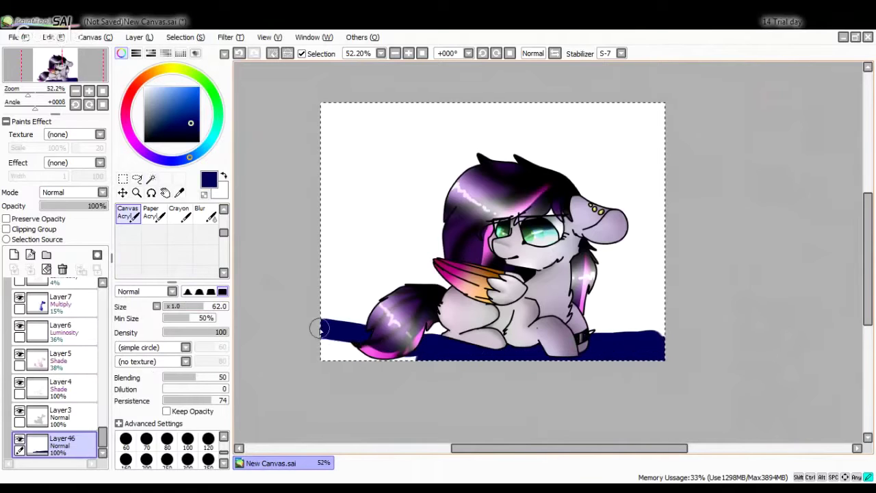
left_click(145, 141)
left_click(188, 438)
left_click(6, 229)
left_click_drag(658, 339, 523, 356)
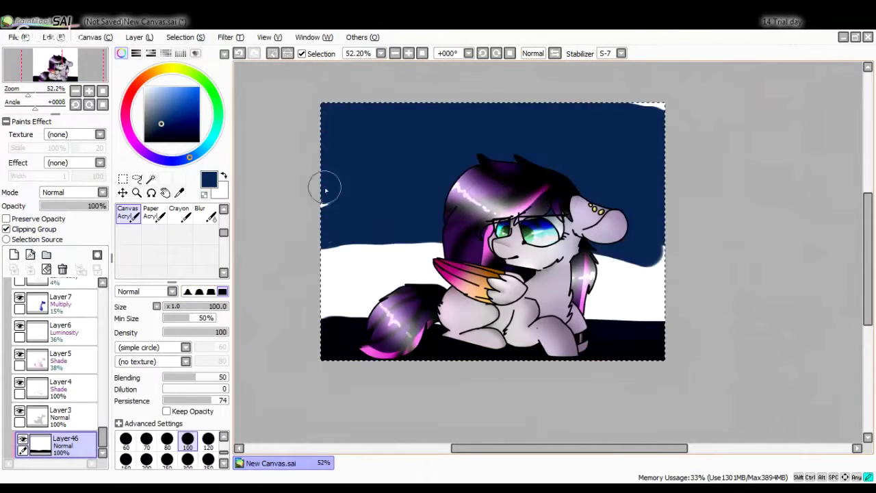
Fill the background behind the pony with navy blue strokes and blur its edge into the black ground.
mouse_move(326, 190)
left_mouse_down()
mouse_move(650, 110)
mouse_move(585, 136)
left_mouse_up()
left_click_drag(572, 311, 657, 273)
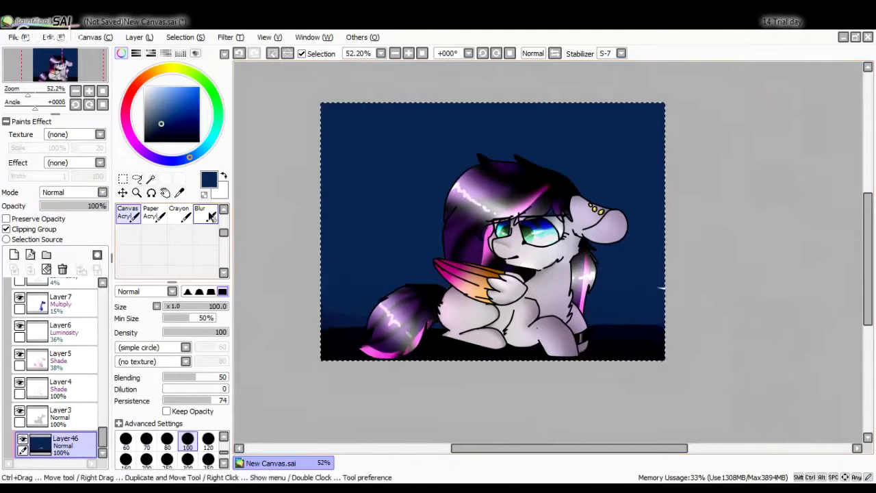
left_click(204, 213)
Paint light blue along the bottom of the ground on new Layer47 with Canvas Acrylic and soften it with Blur.
left_click(13, 254)
left_click(166, 89)
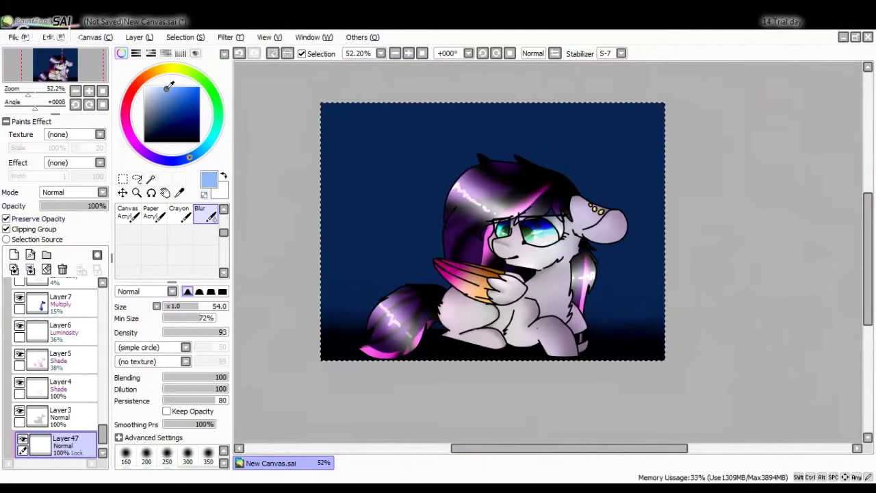
left_click(128, 212)
left_click(6, 228)
mouse_move(338, 351)
left_mouse_down()
mouse_move(360, 352)
mouse_move(367, 341)
left_mouse_up()
left_click(204, 212)
left_click(127, 213)
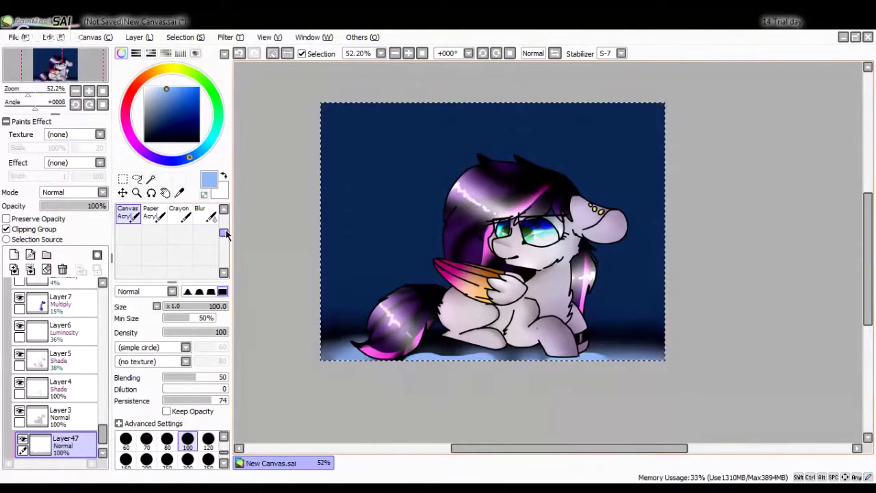
left_click(204, 212)
Paint bright blue patches along the bottom of the ground on new Layer48 and blur them.
left_click(13, 254)
left_click(199, 87)
left_click(127, 212)
left_click_drag(321, 358, 346, 356)
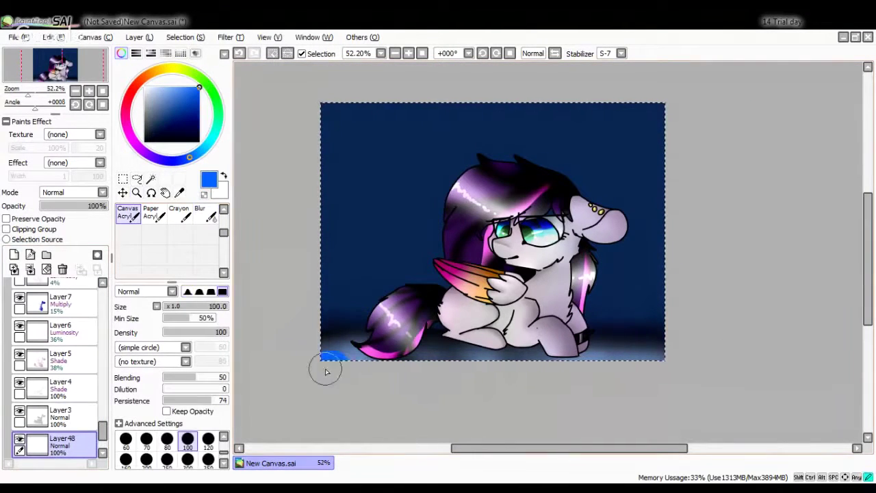
key("b")
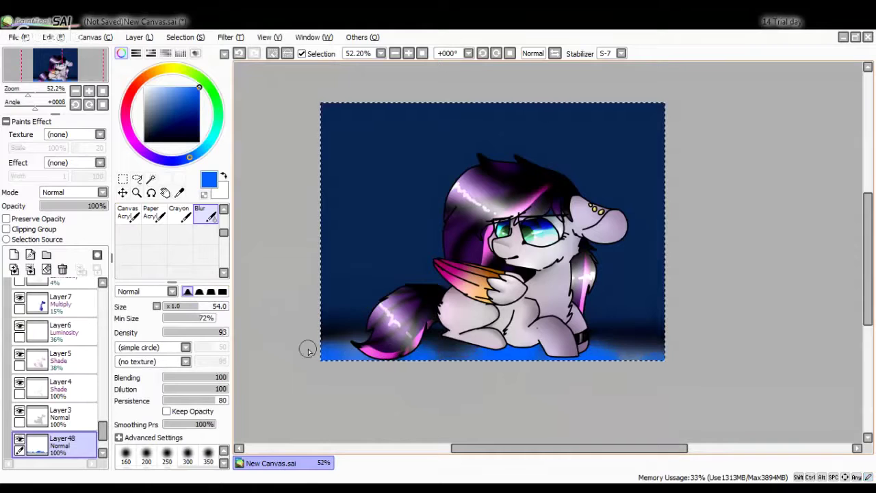
Paint and blur a dark vignette around the canvas edges on Layer49 in Shade mode, plus a black gradient across the top on Layer50.
left_click(128, 212)
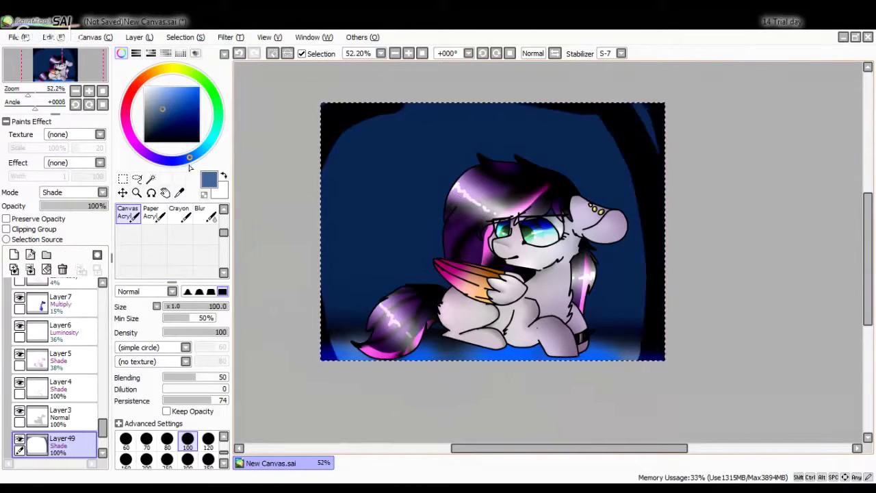
key("b")
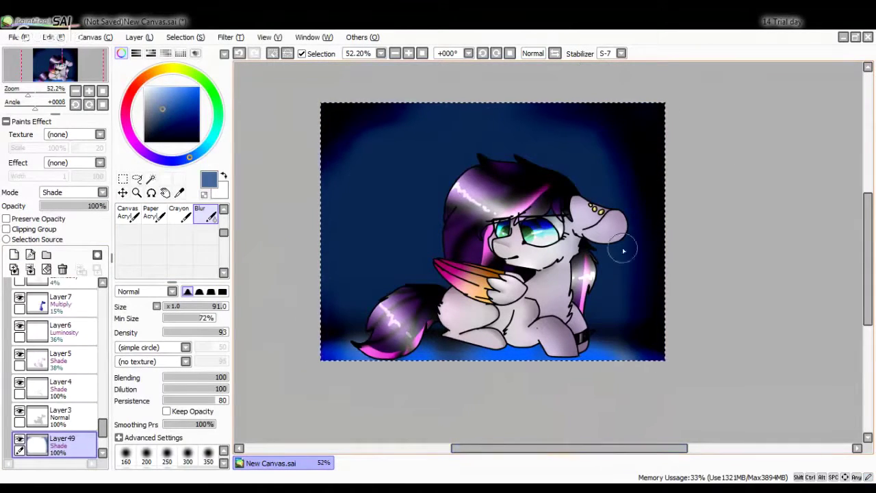
key("ctrl+shift+n")
key("n")
left_click_drag(517, 123, 356, 130)
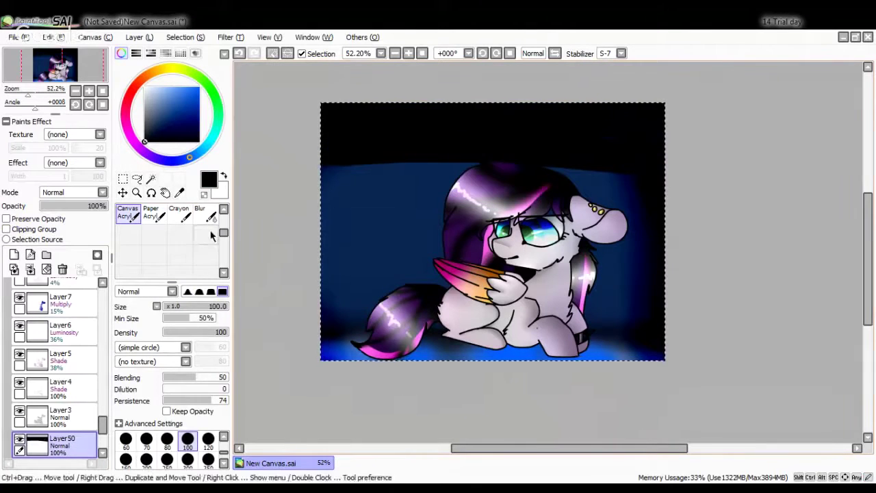
key("b")
Darken the bright blue ground on Layer49 and smooth the shading with Blur at size 300.
key("ctrl+Down")
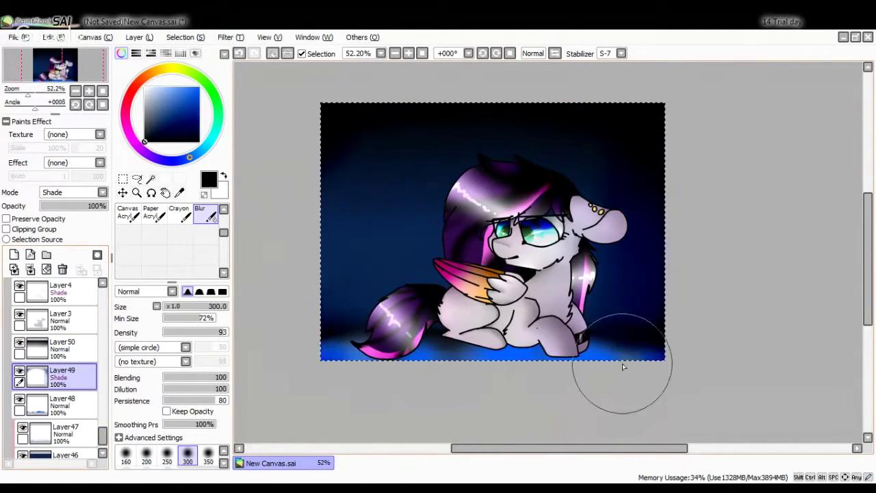
left_click(128, 214)
key("b")
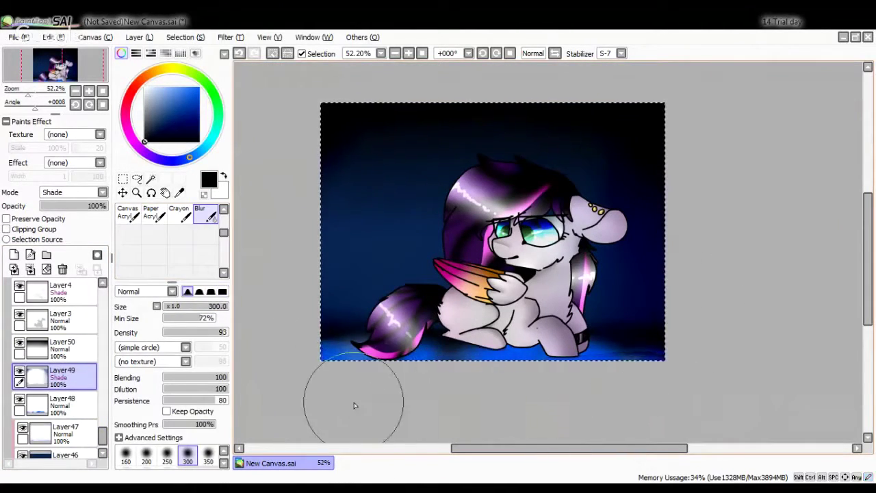
Paint a light blue to near-white glow along the ground on new Layer51 in Screen mode and soften it with Blur.
left_click(356, 359, "alt")
key("ctrl+shift+n")
key("n")
scroll(102, 192, "down", 2)
key("b")
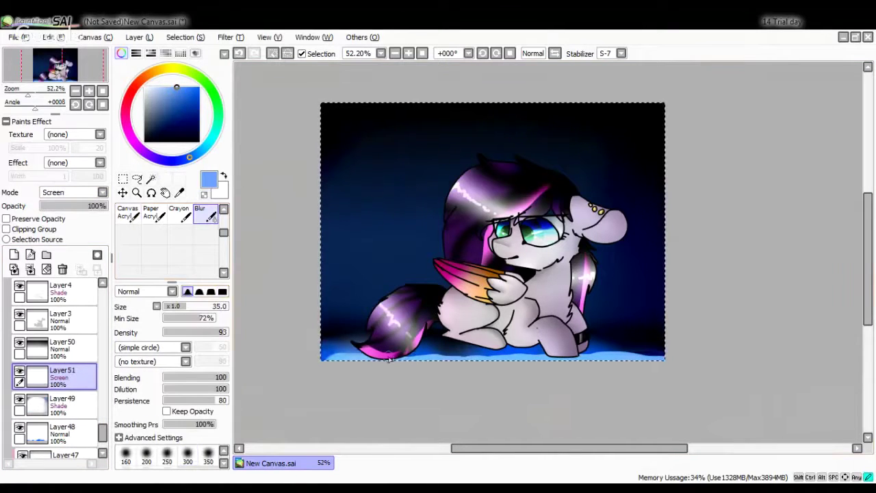
key("x")
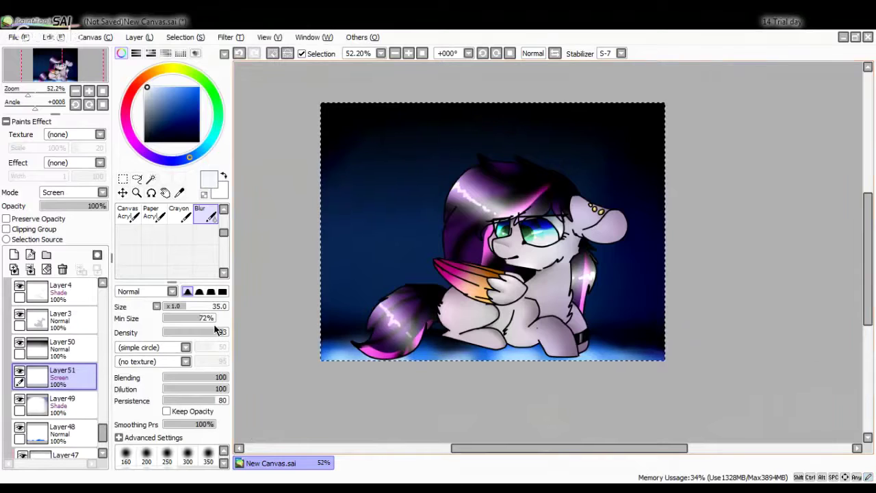
Paint a further light blue glow on the ground on new Layer52 in Screen mode, blur it and lower the layer to 1% opacity.
key("ctrl+shift+n")
scroll(69, 193, "down", 2)
key("x")
key("n")
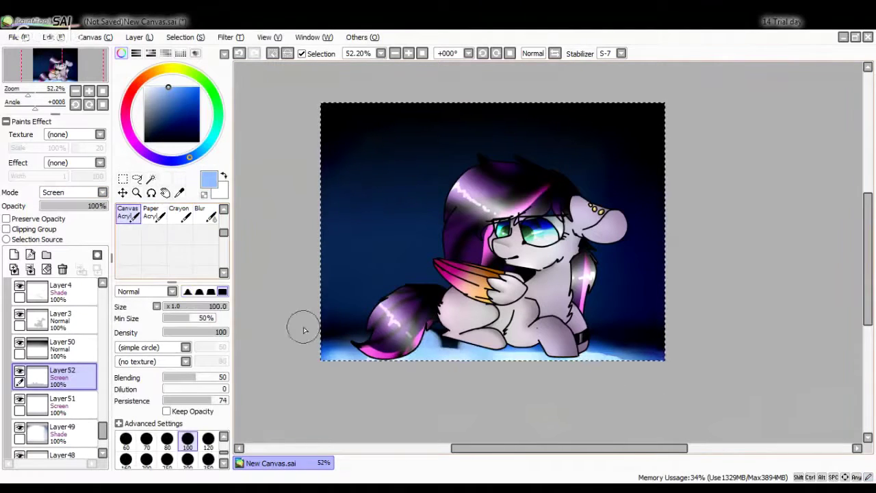
left_click(204, 215)
left_click_drag(103, 206, 41, 205)
Add Layer53 above Layer52 and set it to Luminosity mode.
key("ctrl+shift+n")
scroll(69, 192, "down", 3)
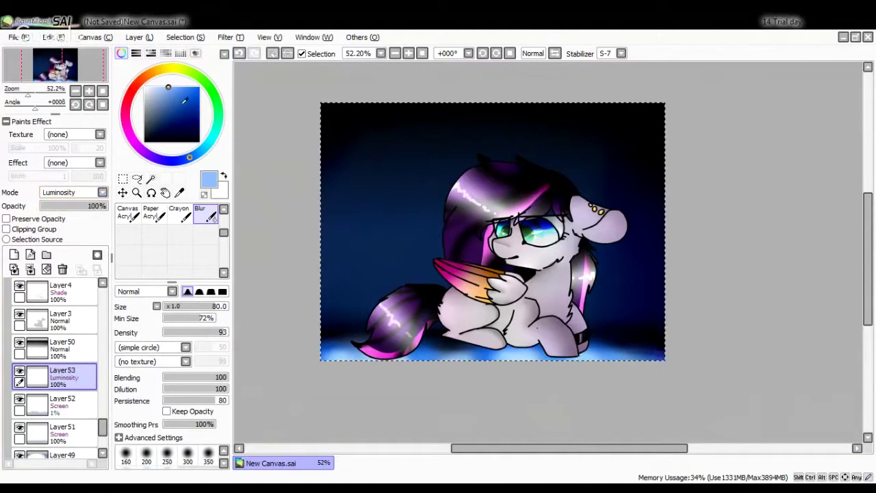